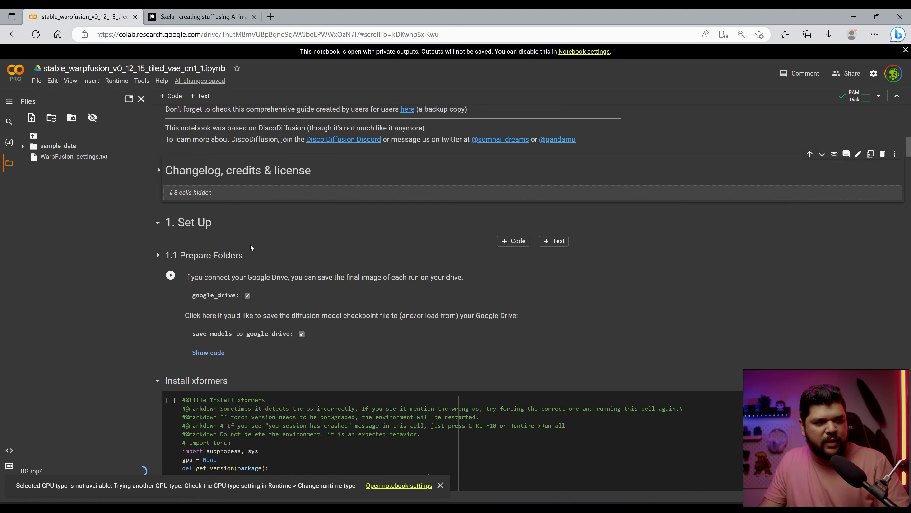
# Collapse the code of the Install xformers cell so only its form settings are shown
pyautogui.click(158, 381)
pyautogui.scroll(-4, 165, 341)
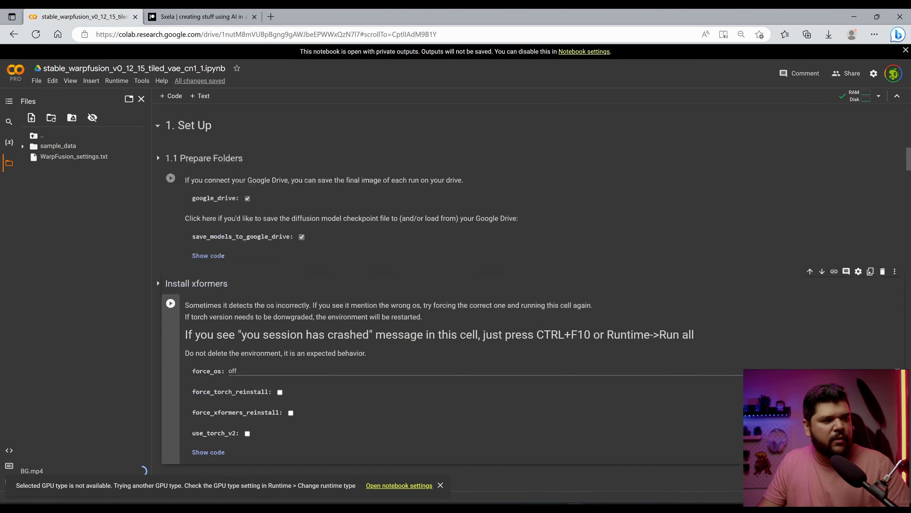
pyautogui.scroll(4, 183, 251)
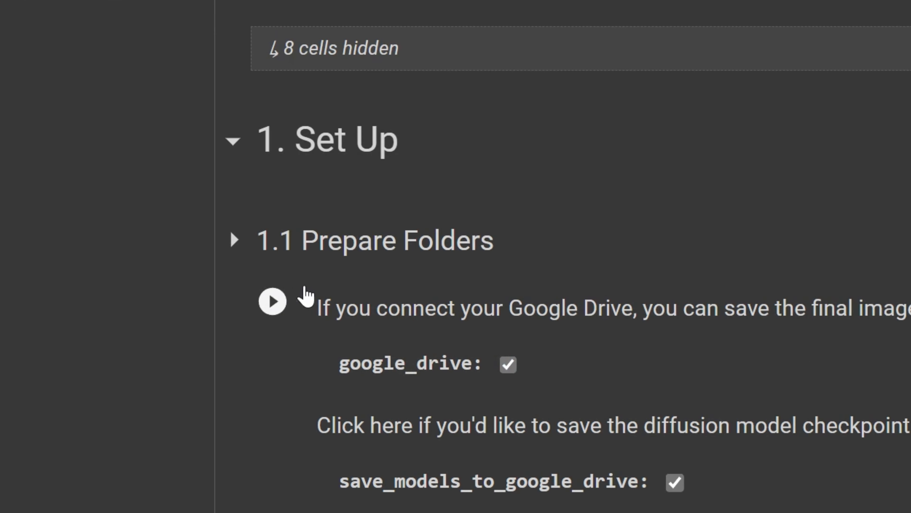
# Run the Prepare Folders cell and allow the notebook to access Google Drive with the existing Google account
pyautogui.click(272, 302)
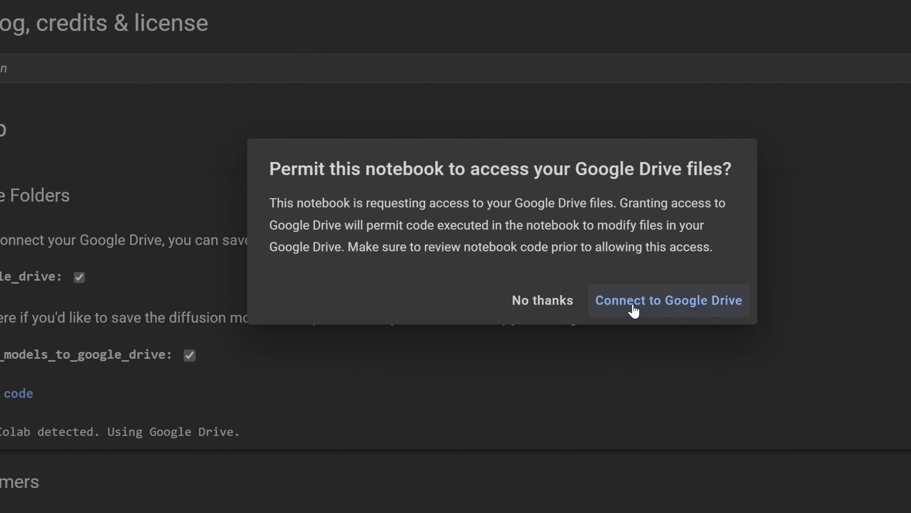
pyautogui.click(634, 311)
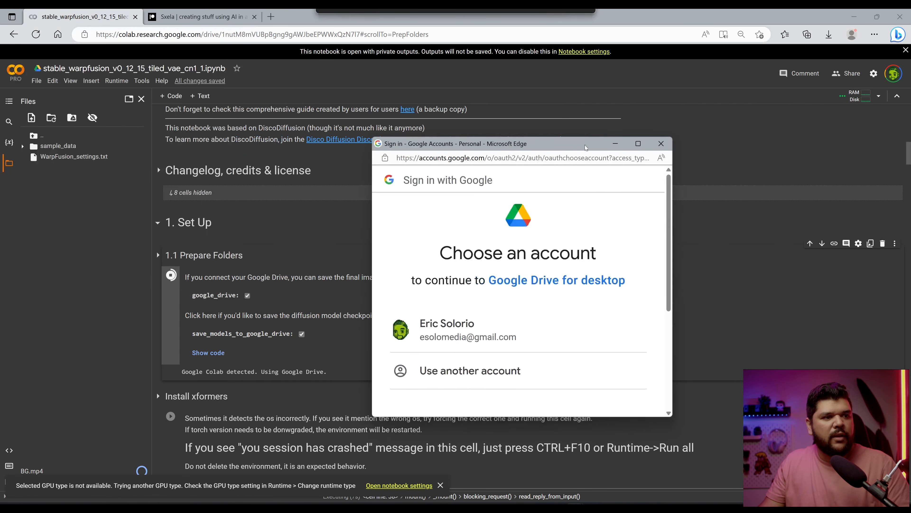
pyautogui.click(472, 335)
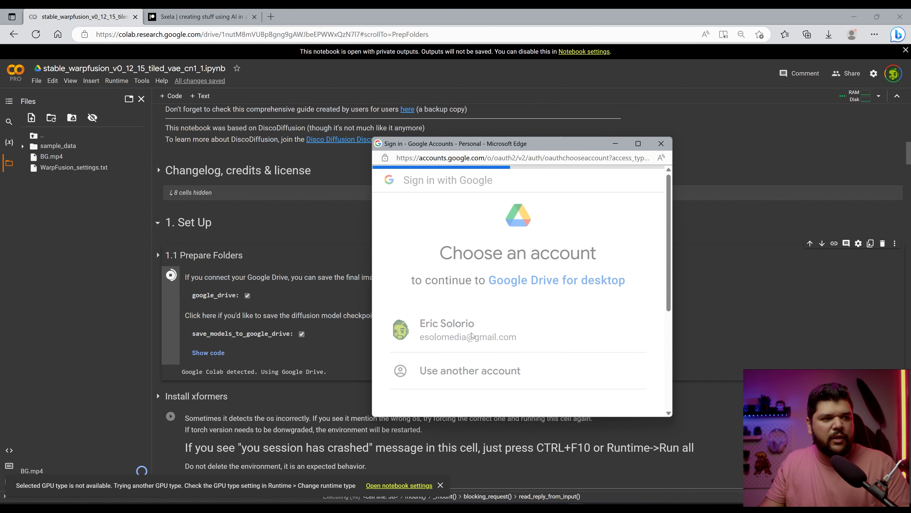
pyautogui.scroll(-10, 521, 304)
pyautogui.scroll(-2, 521, 304)
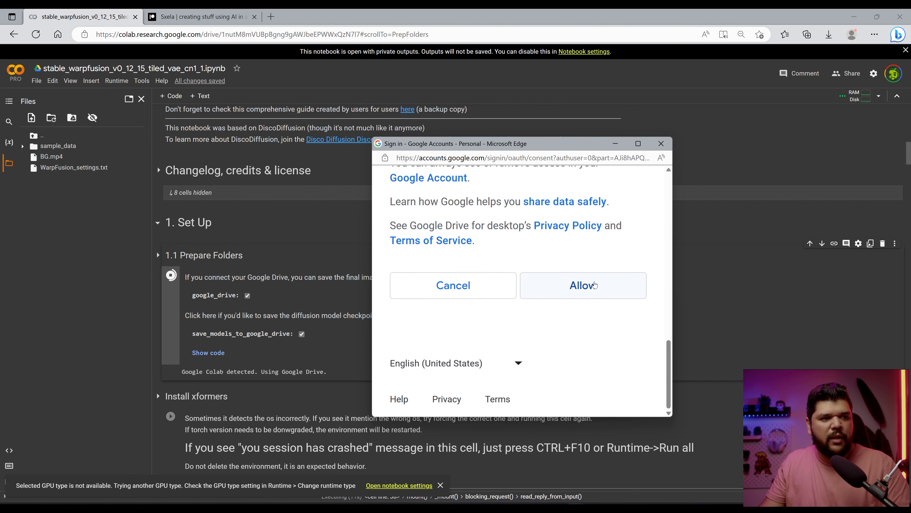
pyautogui.click(582, 285)
# Replace the batch_name in Basic Settings with "Mirror YT"
pyautogui.scroll(-3, 238, 302)
pyautogui.scroll(-20, 248, 313)
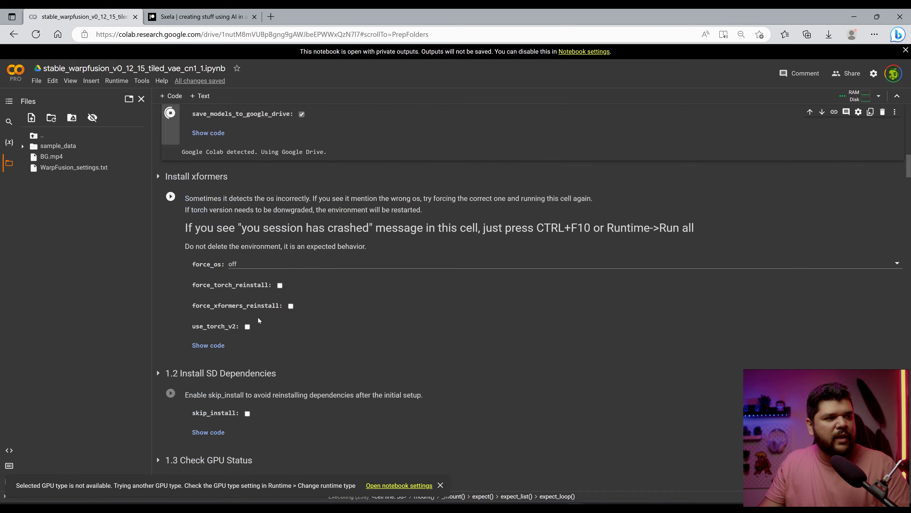
pyautogui.scroll(-1, 251, 250)
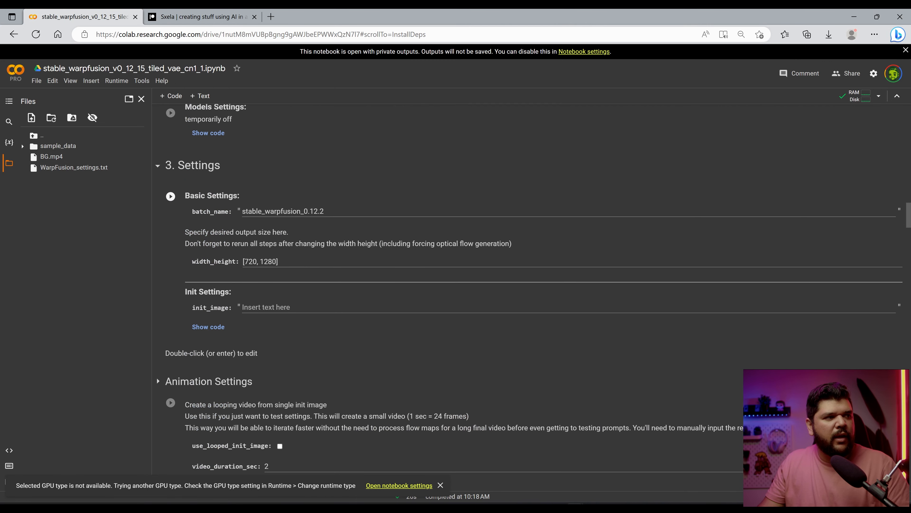
pyautogui.moveTo(325, 211); pyautogui.dragTo(239, 211)
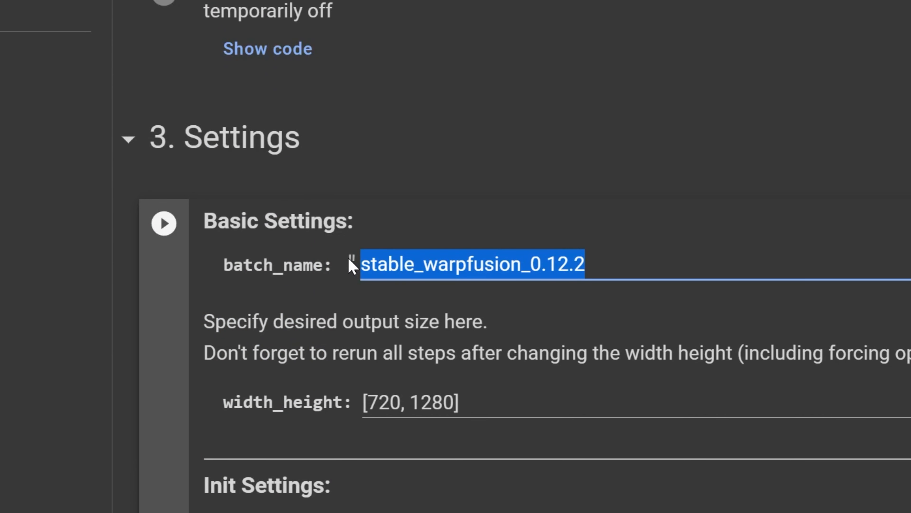
pyautogui.press('BackSpace')
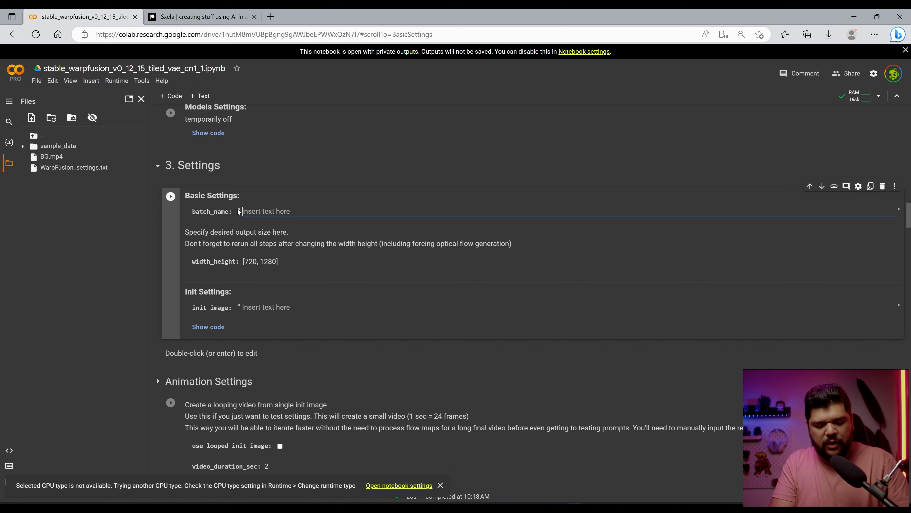
pyautogui.write('Mirror YT')
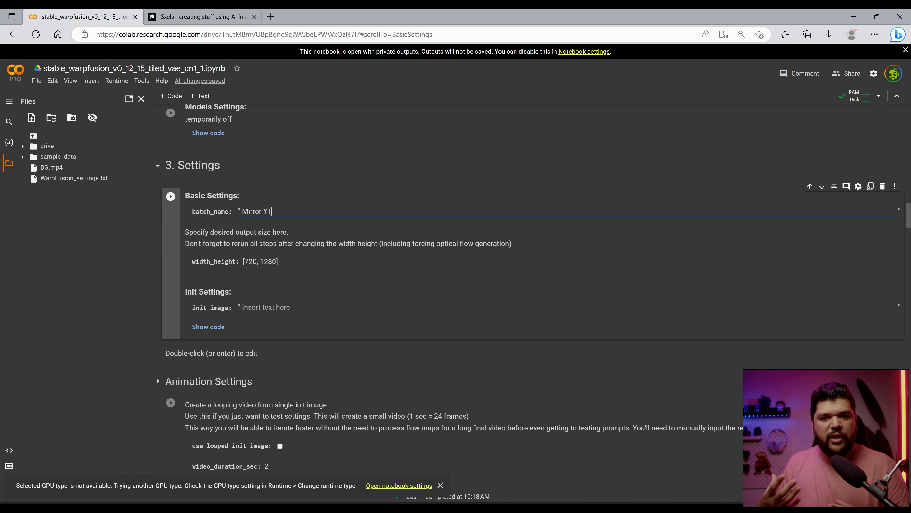
# Set the output size width_height in Basic Settings to [720, 720]
pyautogui.click(257, 261)
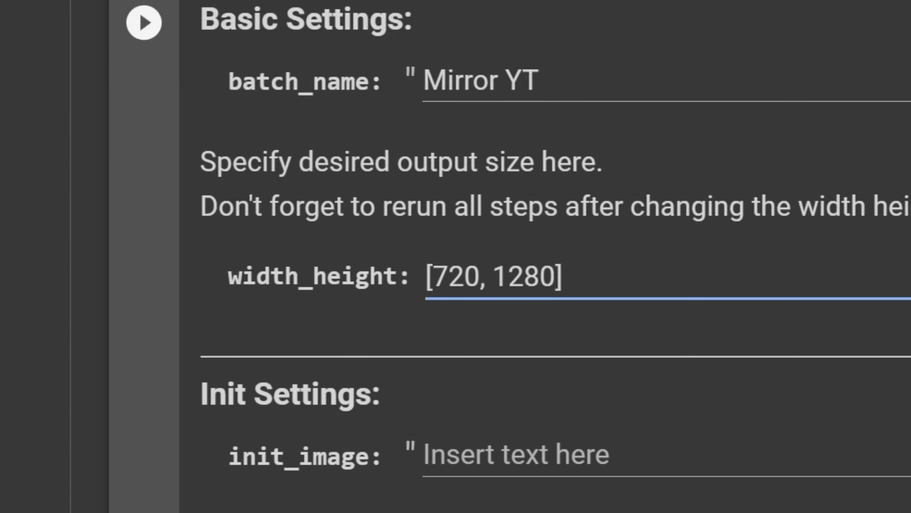
pyautogui.press('Right')
pyautogui.press('Right')
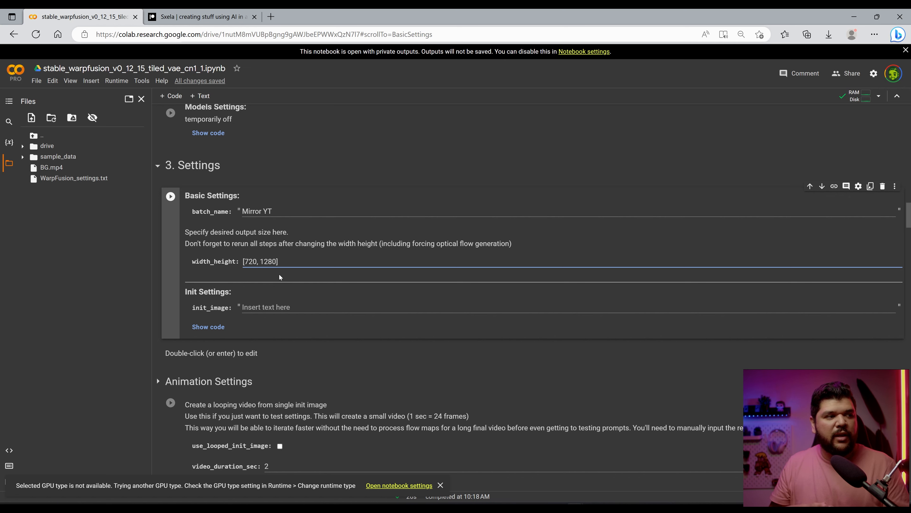
pyautogui.doubleClick(269, 262)
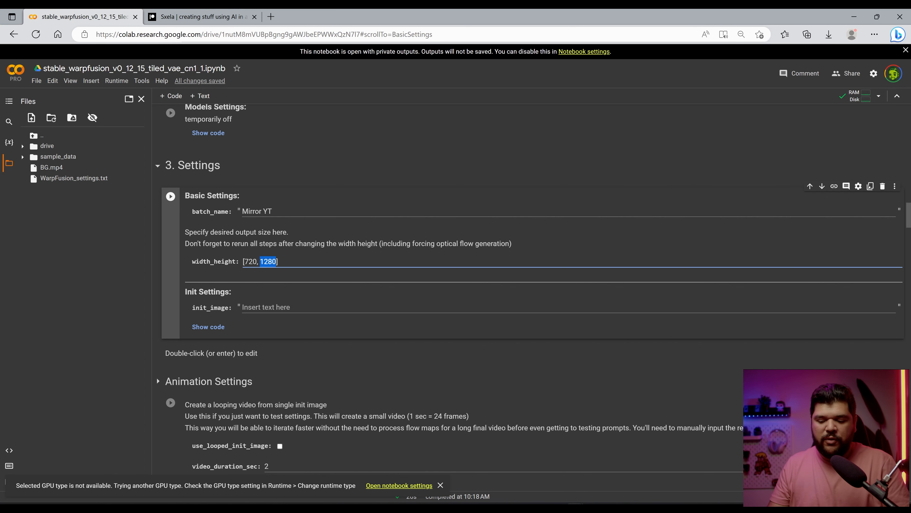
pyautogui.write('7')
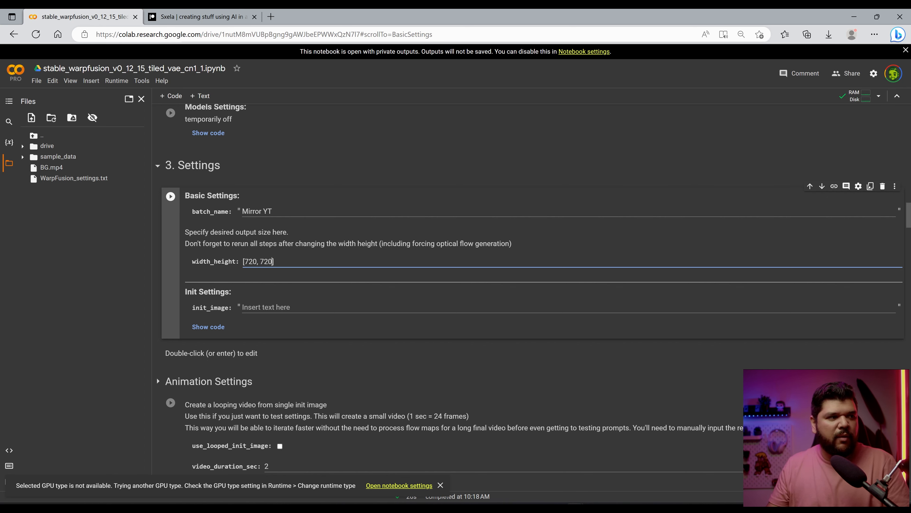
# Copy the path of the uploaded BG.mp4 and set it as video_init_path in Video Input Settings, giving /content/BG.mp4
pyautogui.scroll(-4, 313, 267)
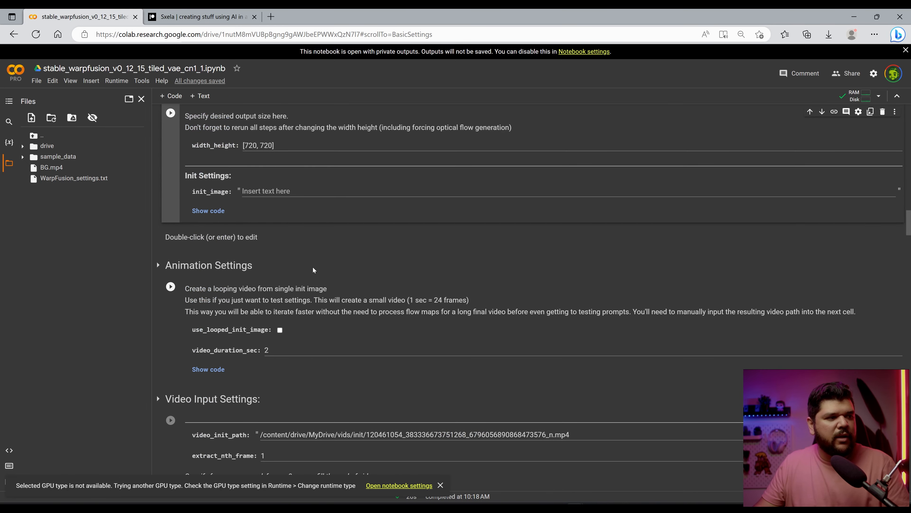
pyautogui.scroll(-4, 313, 267)
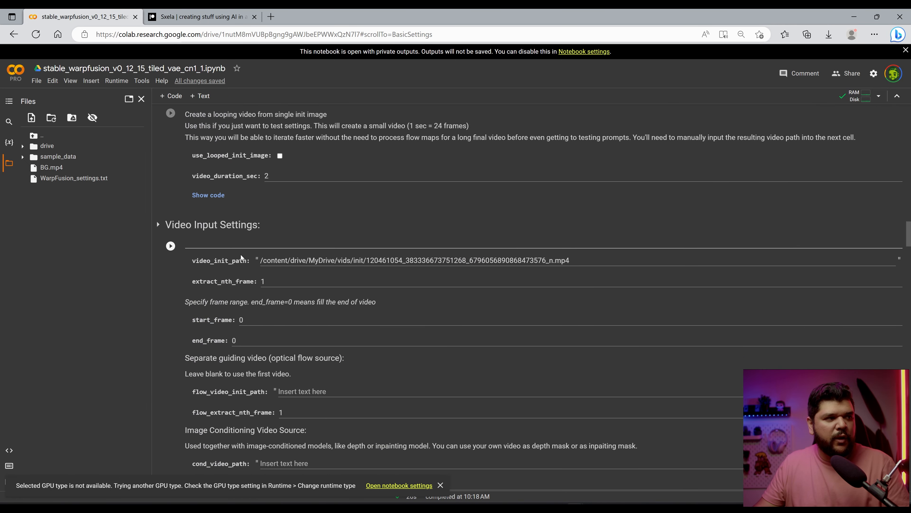
pyautogui.click(473, 217)
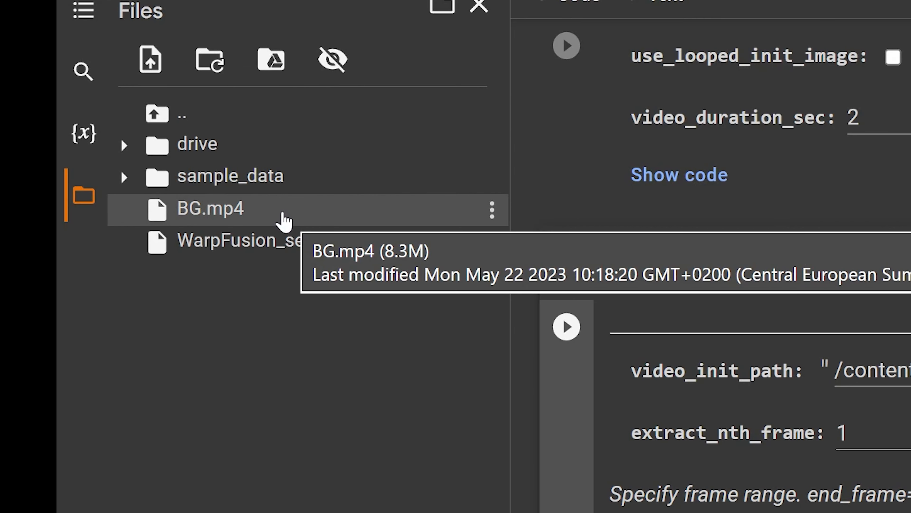
pyautogui.rightClick(285, 221)
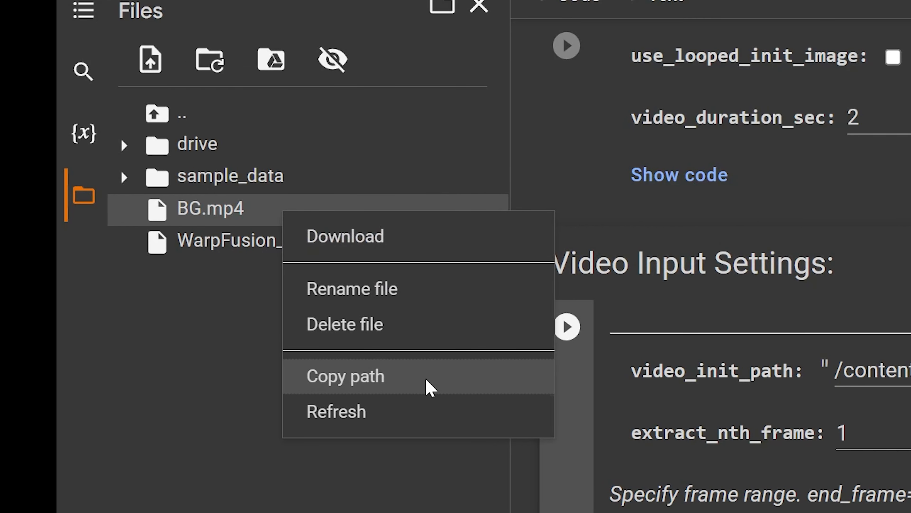
pyautogui.click(429, 385)
pyautogui.tripleClick(831, 372)
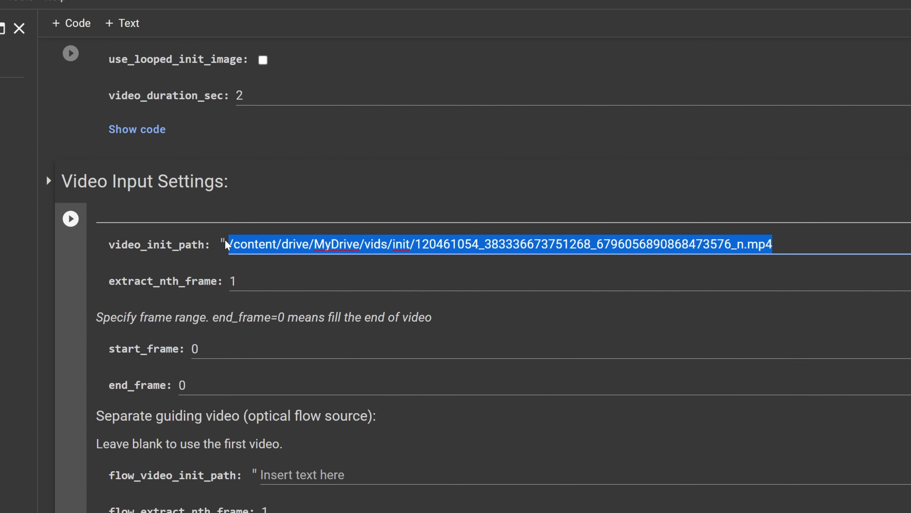
pyautogui.hotkey('ctrl', 'v')
# Set extract_nth_frame to 2 in Video Input Settings
pyautogui.press('Tab')
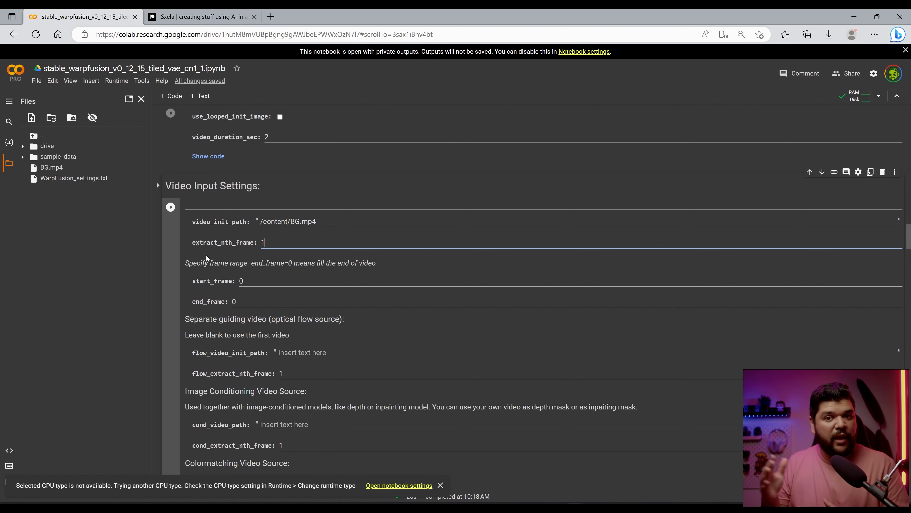
pyautogui.press('BackSpace')
pyautogui.write('2')
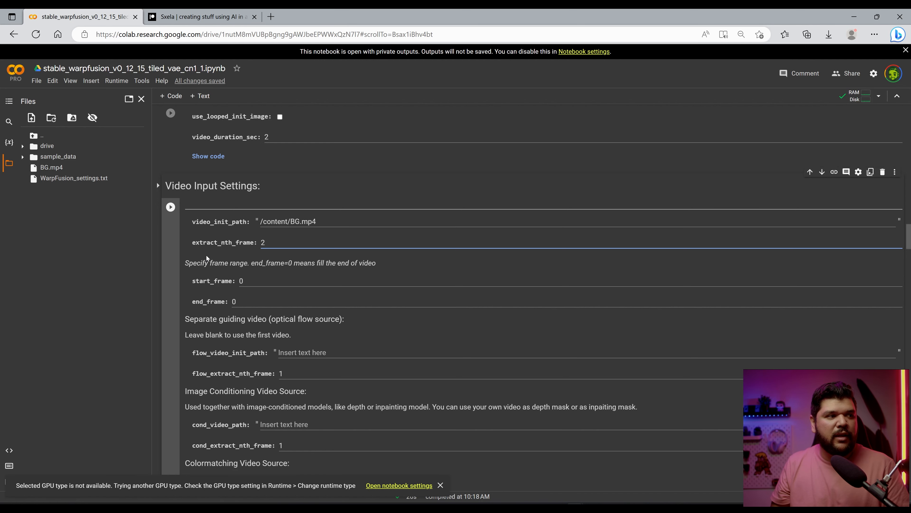
# Enable force_flow_generation in the Generate optical flow and consistency maps cell
pyautogui.scroll(-1, 246, 251)
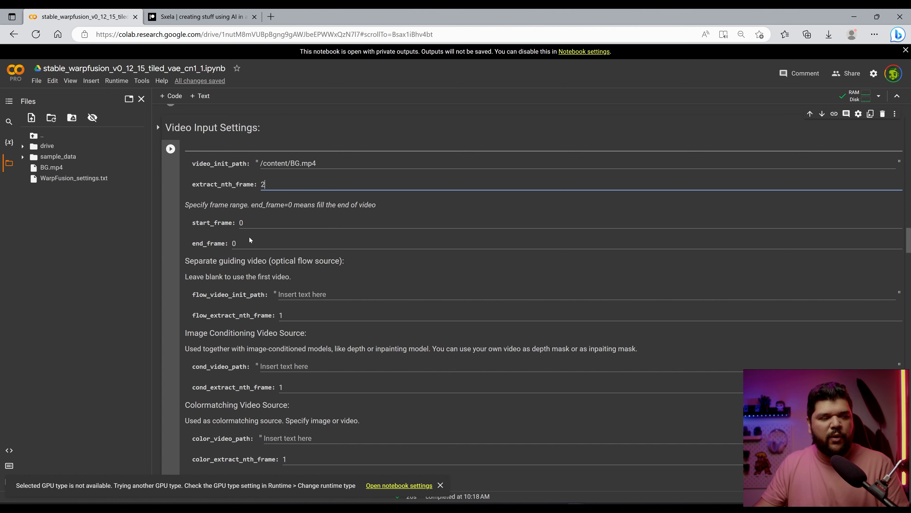
pyautogui.scroll(-5, 248, 236)
pyautogui.scroll(-6, 250, 238)
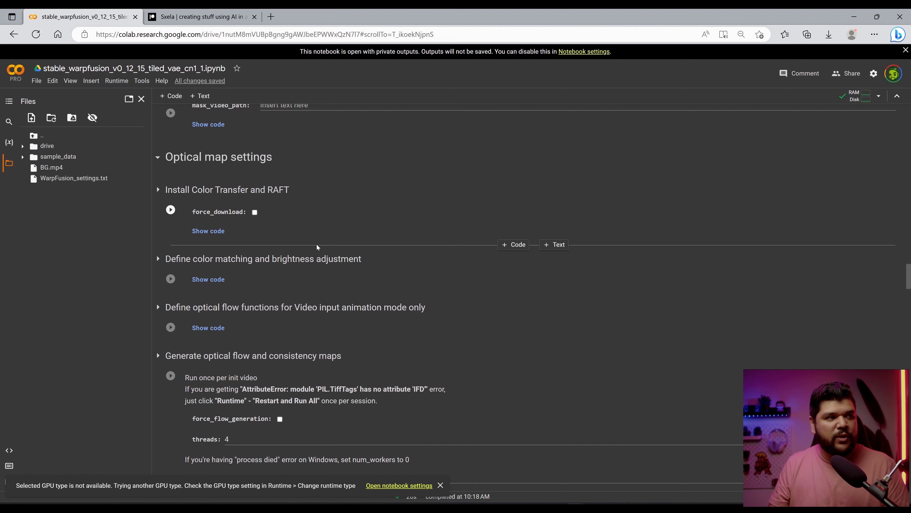
pyautogui.scroll(8, 317, 246)
pyautogui.scroll(3, 314, 248)
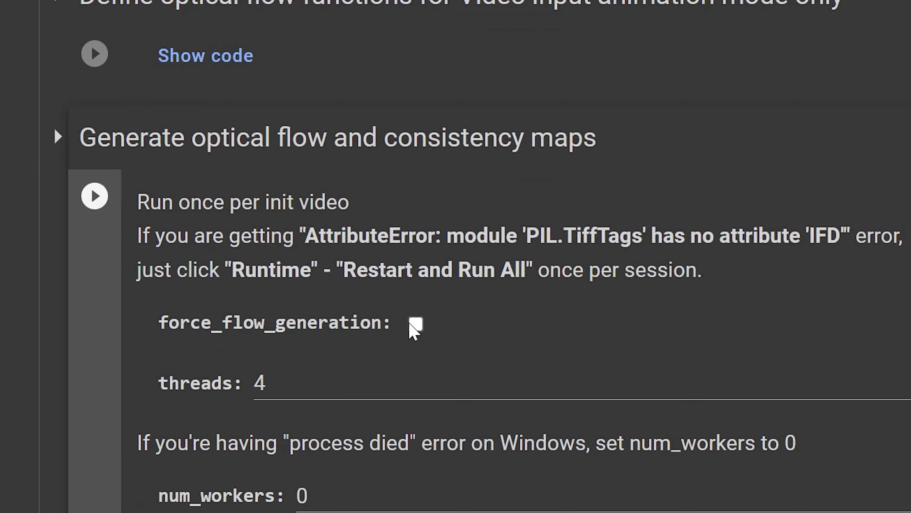
pyautogui.click(416, 324)
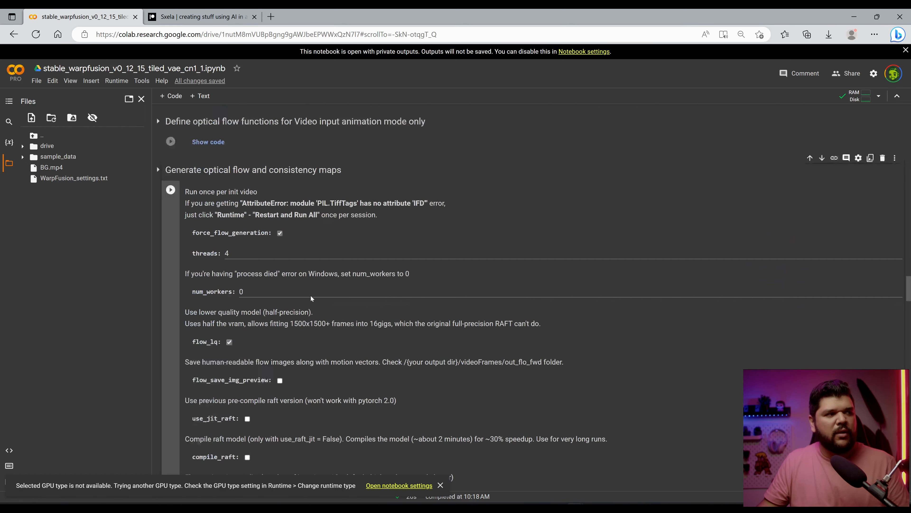
# Copy the Drive path of deliberate_v2.safetensors from WarpFusion Stuff/Models into model_path in the load model cell, and enable force_download for ControlNet
pyautogui.scroll(1, 311, 296)
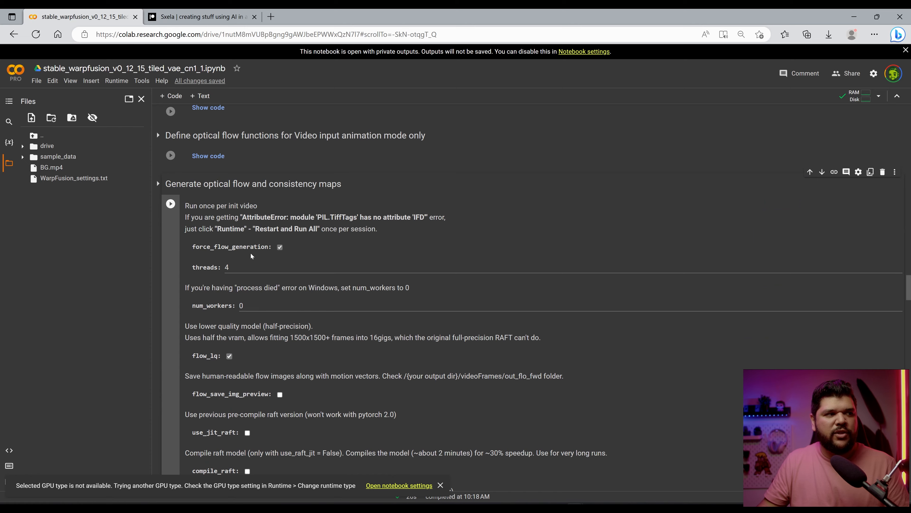
pyautogui.scroll(-10, 255, 255)
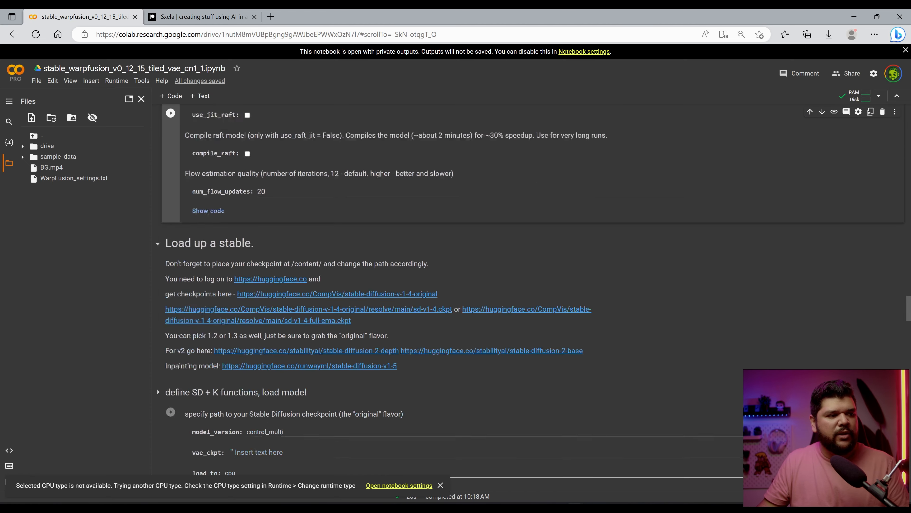
pyautogui.scroll(-7, 256, 289)
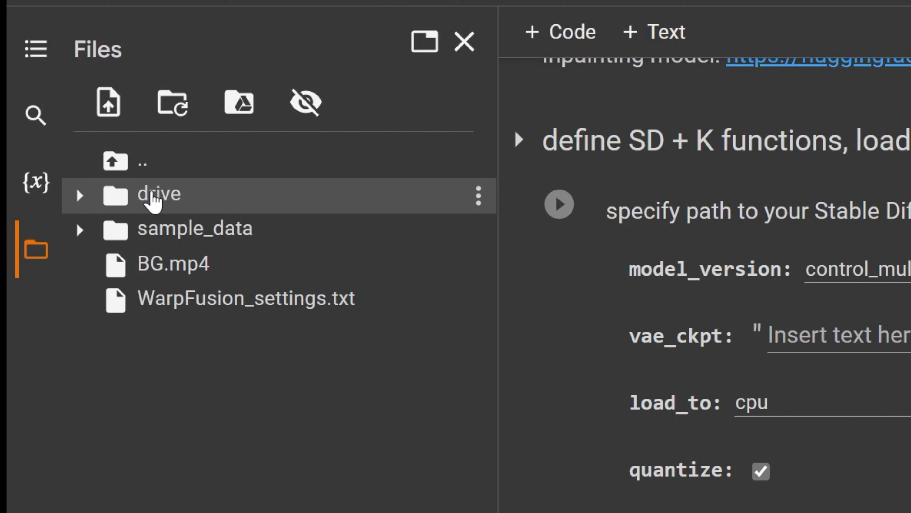
pyautogui.click(182, 117)
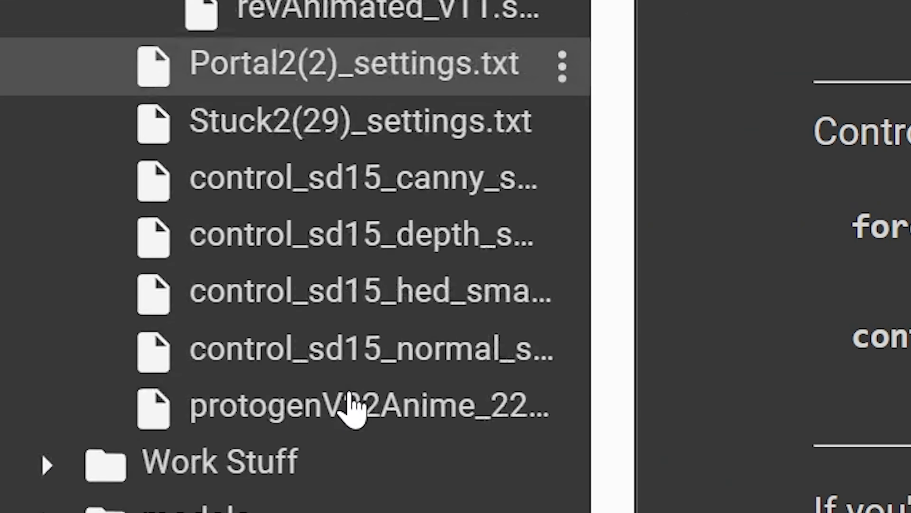
pyautogui.scroll(5, 316, 354)
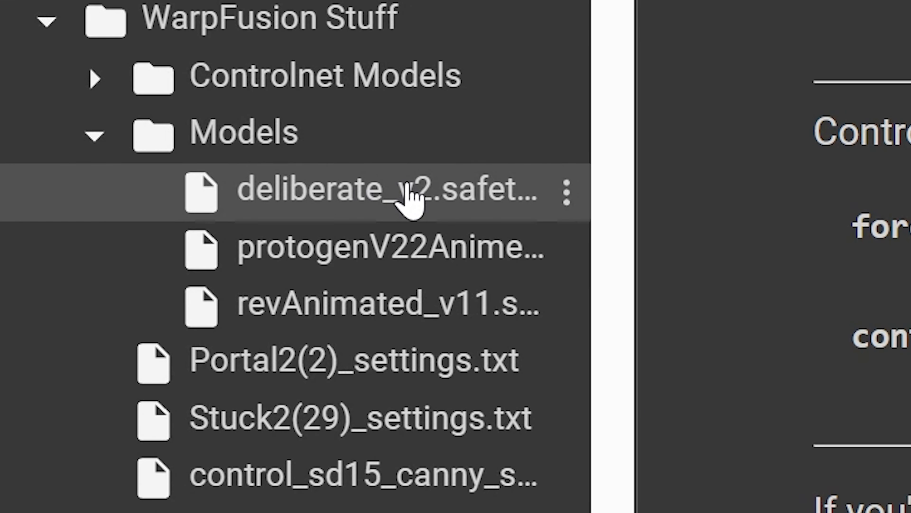
pyautogui.rightClick(305, 196)
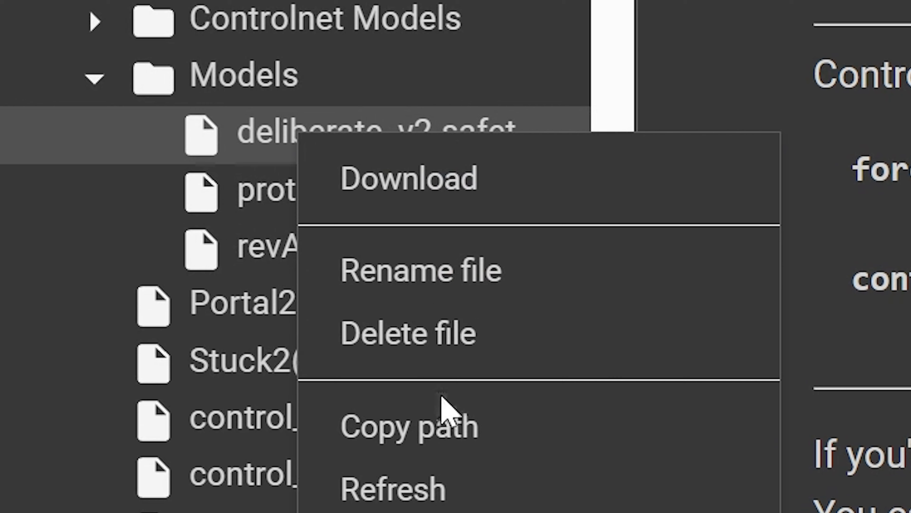
pyautogui.click(447, 425)
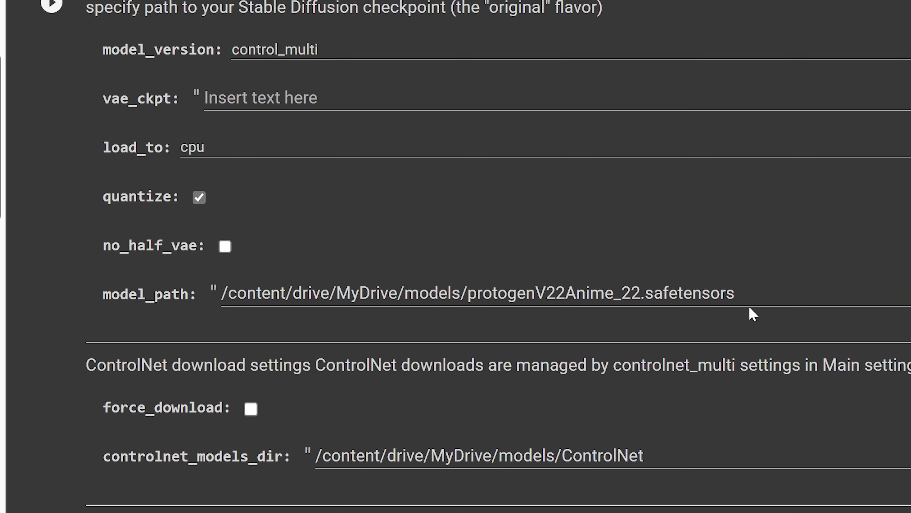
pyautogui.moveTo(752, 315); pyautogui.dragTo(78, 281)
pyautogui.hotkey('ctrl', 'v')
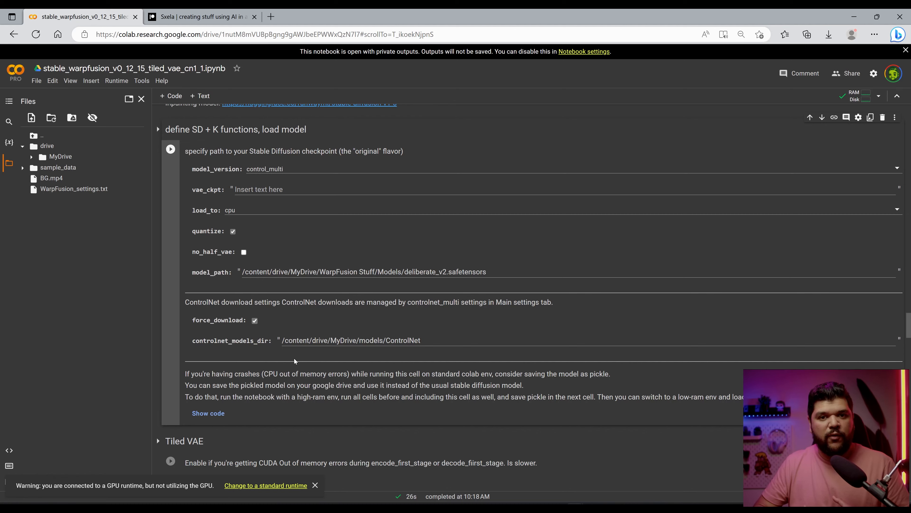
pyautogui.scroll(-5, 295, 359)
pyautogui.click(250, 250)
pyautogui.click(250, 250)
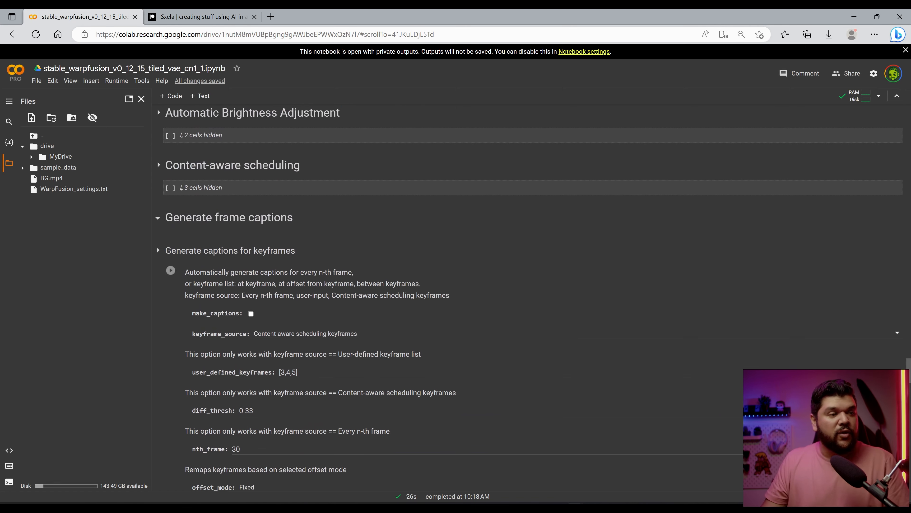
# Copy the path of WarpFusion_settings.txt and set it as default_settings_path in the gui cell, giving /content/WarpFusion_settings.txt
pyautogui.scroll(-10, 157, 241)
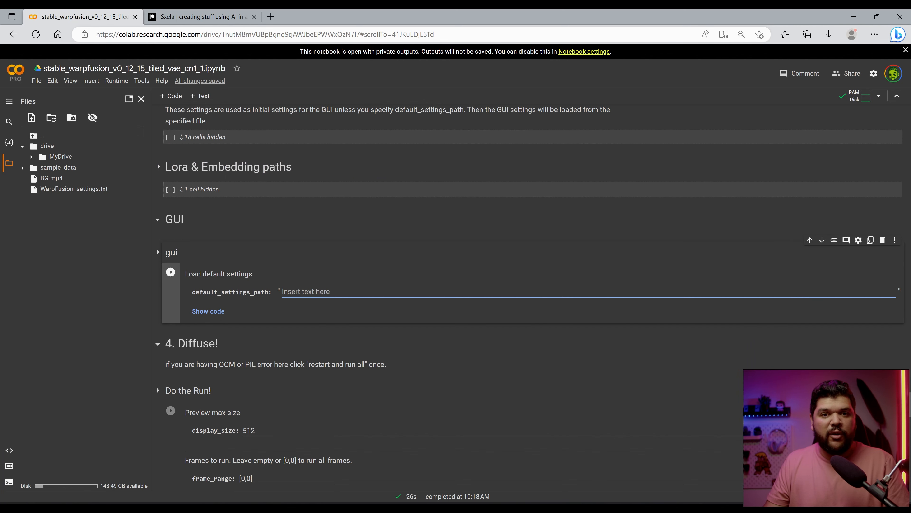
pyautogui.rightClick(78, 190)
pyautogui.click(107, 247)
pyautogui.click(293, 291)
pyautogui.hotkey('ctrl', 'v')
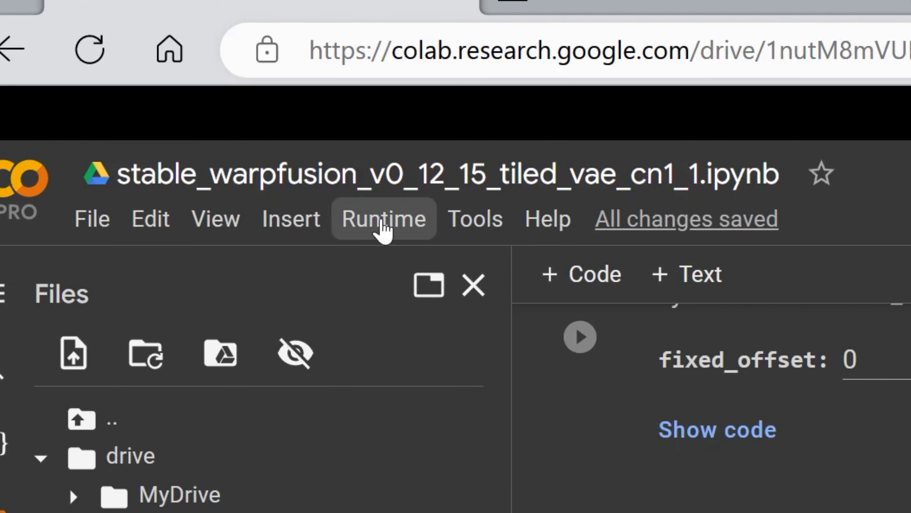
# Run all cells of the notebook and go to the output of the gui cell
pyautogui.click(382, 221)
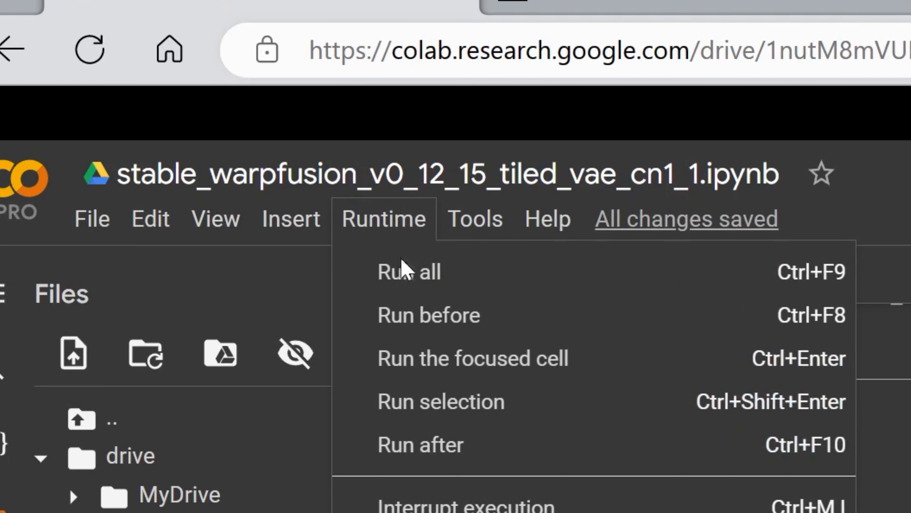
pyautogui.click(425, 280)
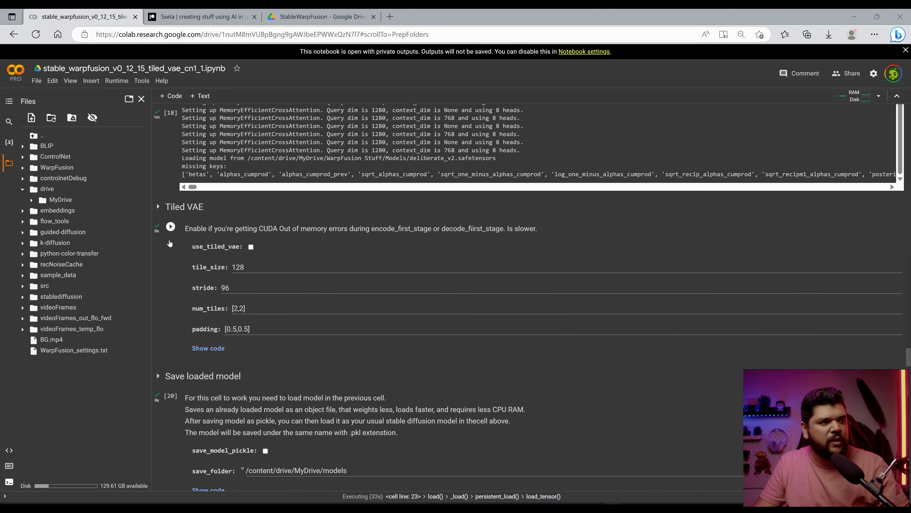
pyautogui.scroll(-10, 169, 244)
pyautogui.scroll(-20, 192, 321)
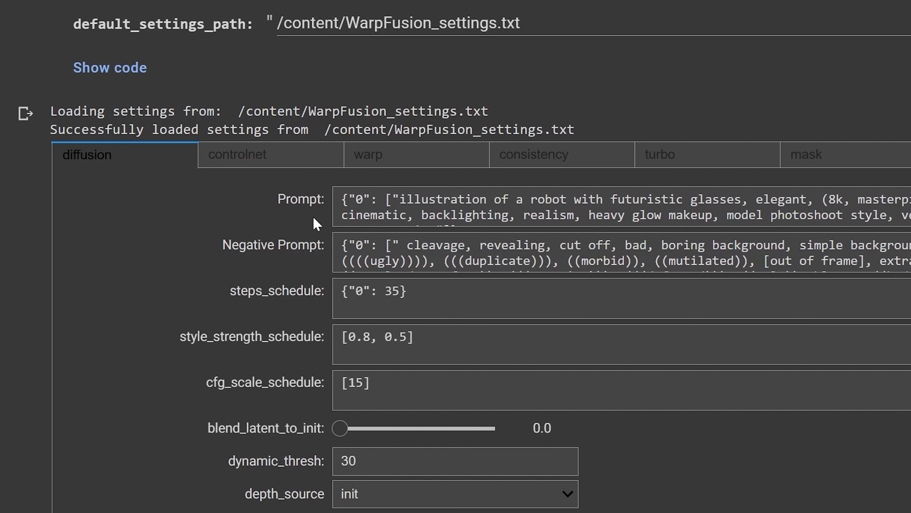
# Examine the loaded diffusion settings and the enabled ControlNet models in the gui cell's output
pyautogui.scroll(-2, 301, 354)
pyautogui.scroll(2, 299, 350)
pyautogui.scroll(-3, 308, 335)
pyautogui.scroll(3, 278, 313)
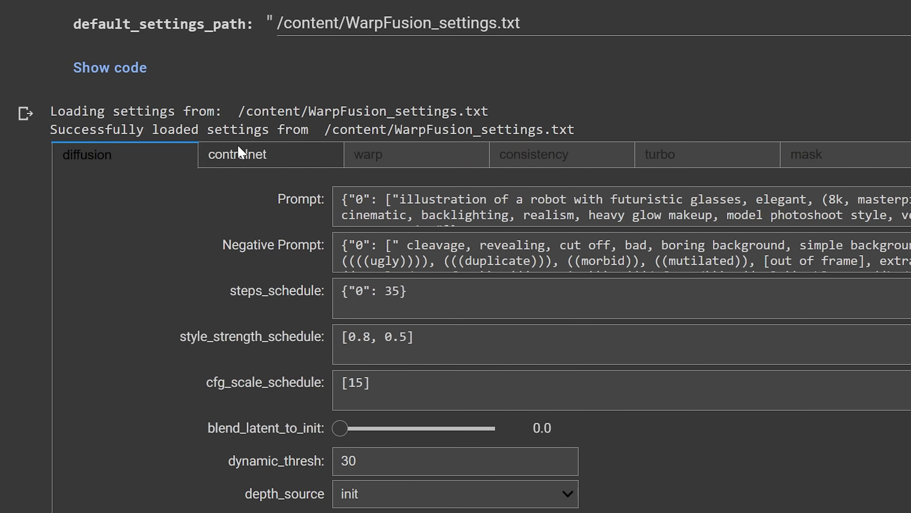
pyautogui.click(302, 162)
pyautogui.scroll(-2, 339, 315)
pyautogui.scroll(-3, 339, 315)
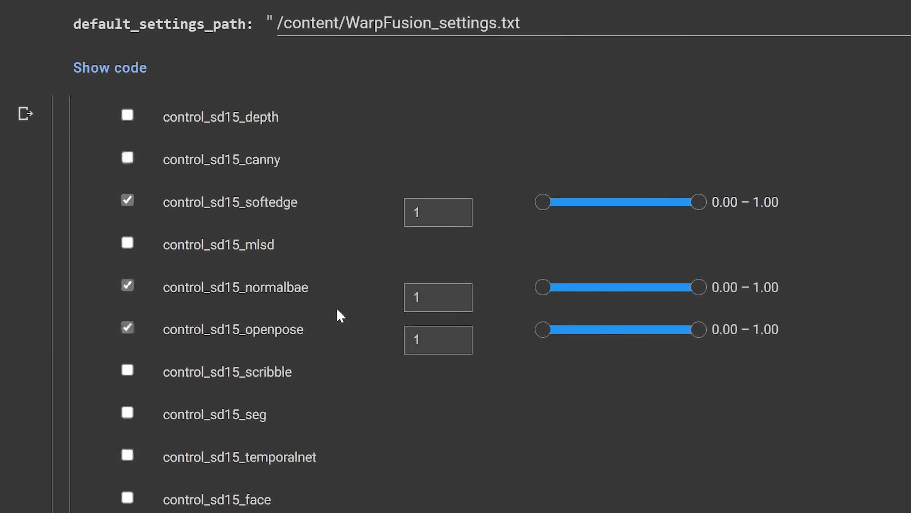
pyautogui.scroll(1, 340, 316)
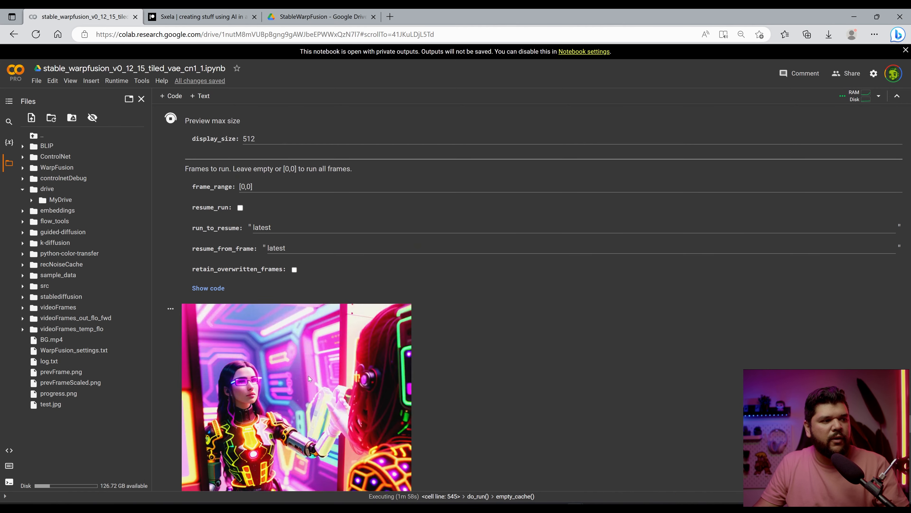
# Check the preview of the run, then switch to Google Drive and open the folder StableWarpFusion/images_out/Mirror YT
pyautogui.scroll(-3, 308, 375)
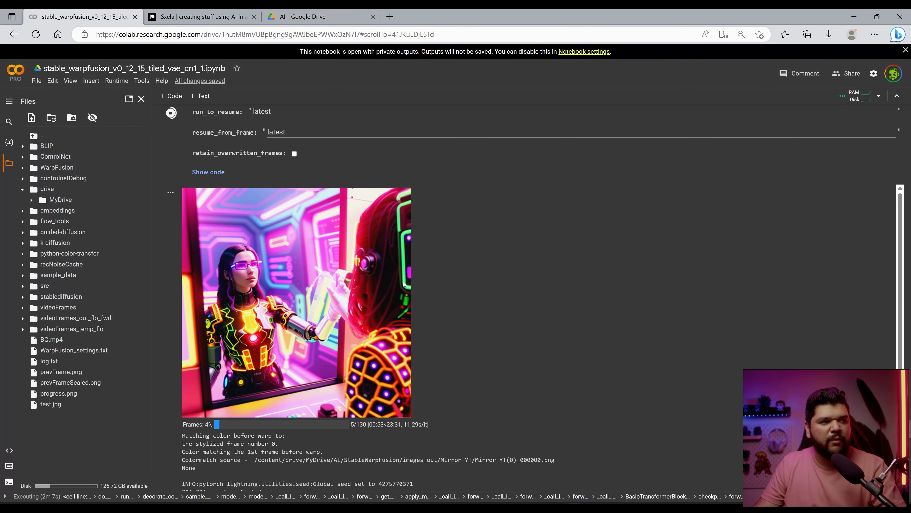
pyautogui.click(314, 17)
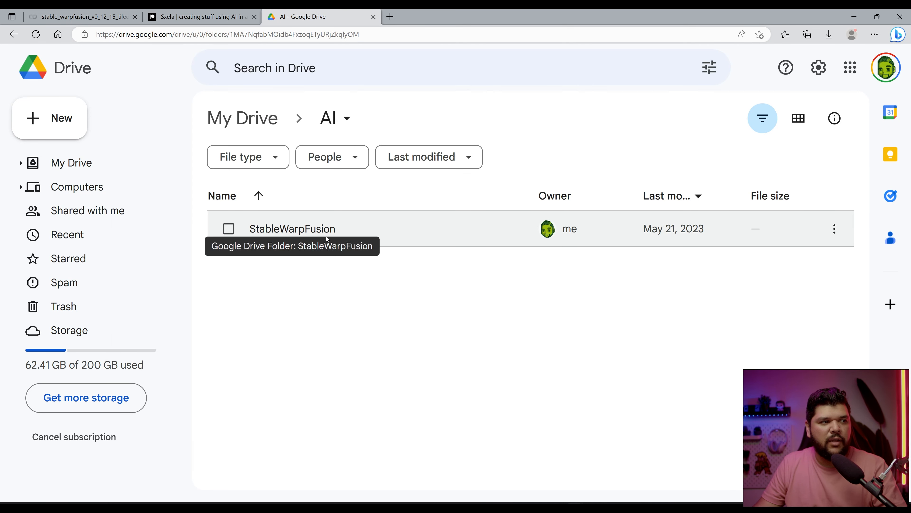
pyautogui.doubleClick(310, 232)
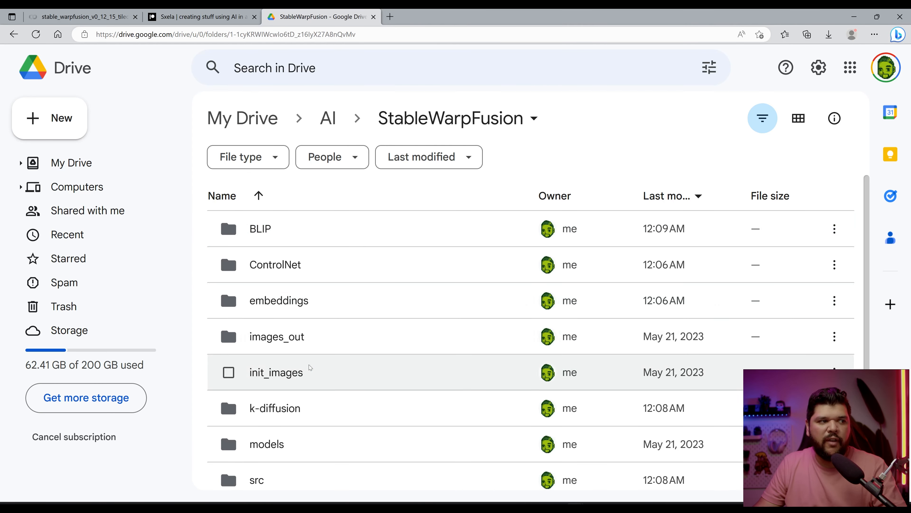
pyautogui.scroll(-1, 320, 350)
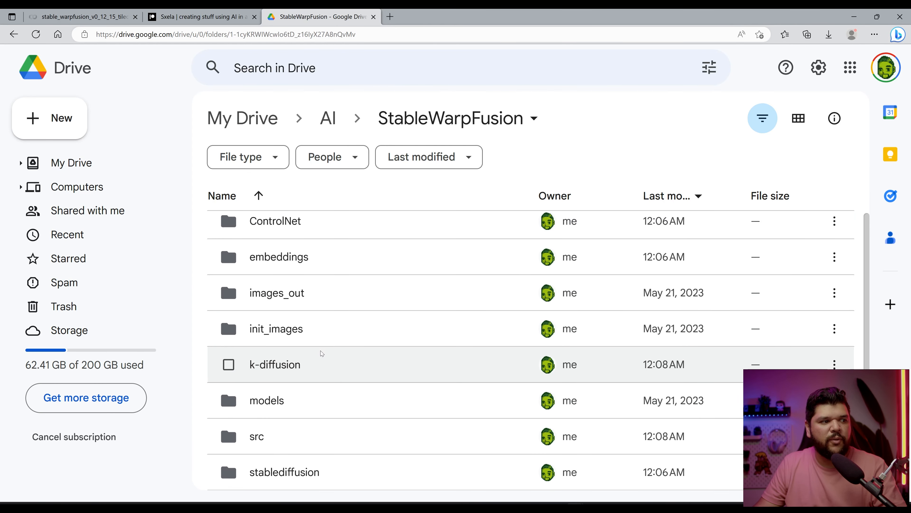
pyautogui.doubleClick(286, 300)
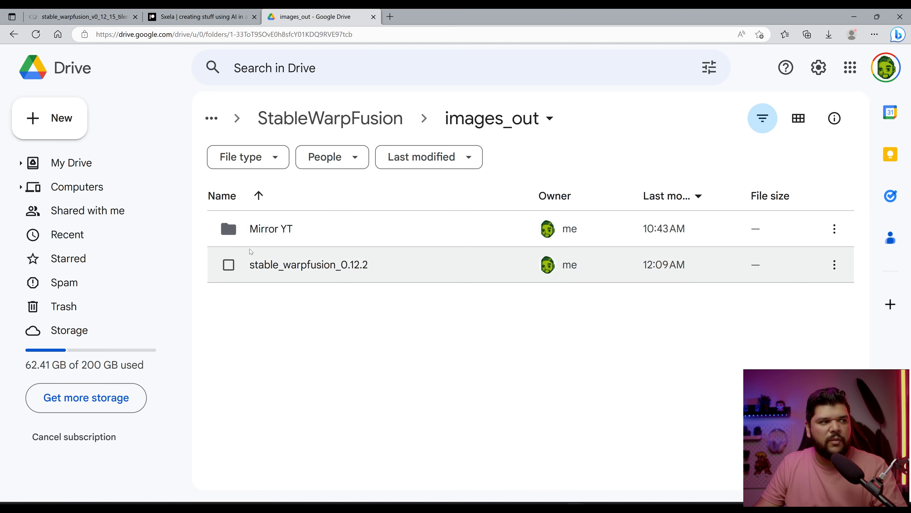
pyautogui.doubleClick(283, 229)
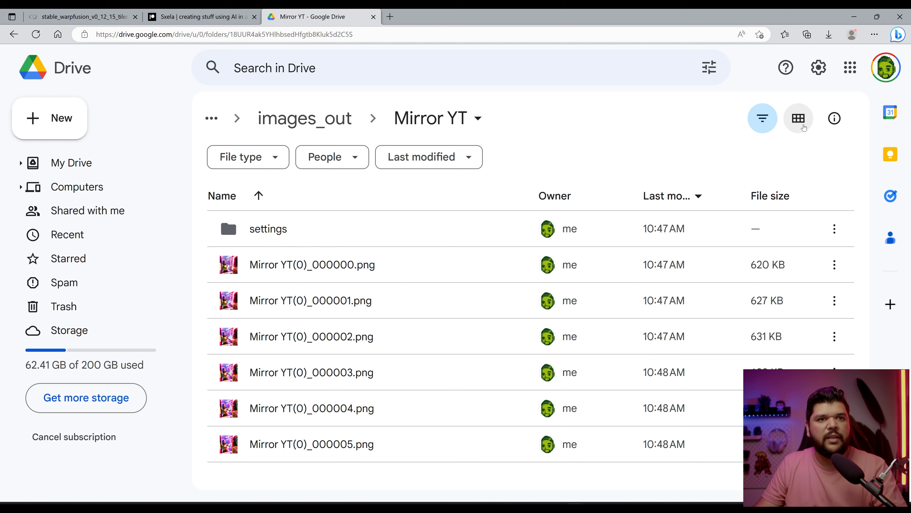
# Show the Mirror YT folder as a thumbnail grid and open one of the stylized frames
pyautogui.click(799, 131)
pyautogui.scroll(-5, 576, 403)
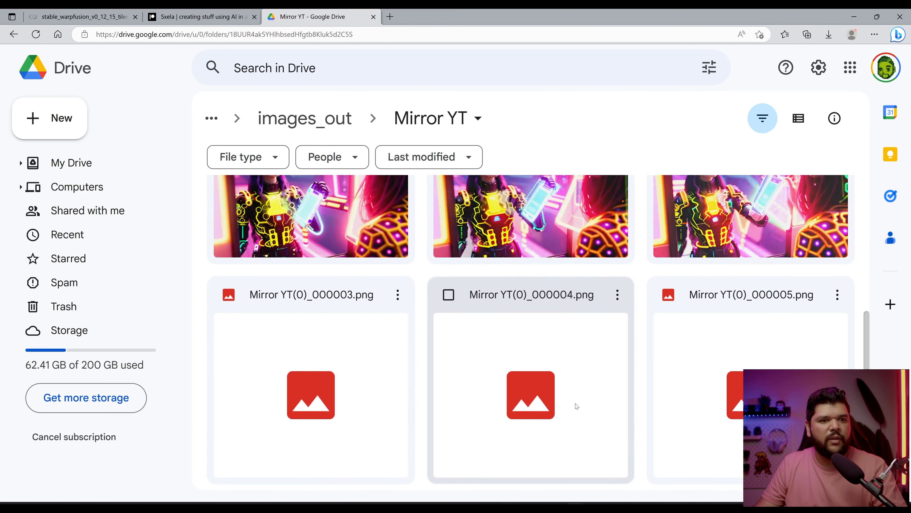
pyautogui.scroll(5, 598, 417)
pyautogui.doubleClick(341, 247)
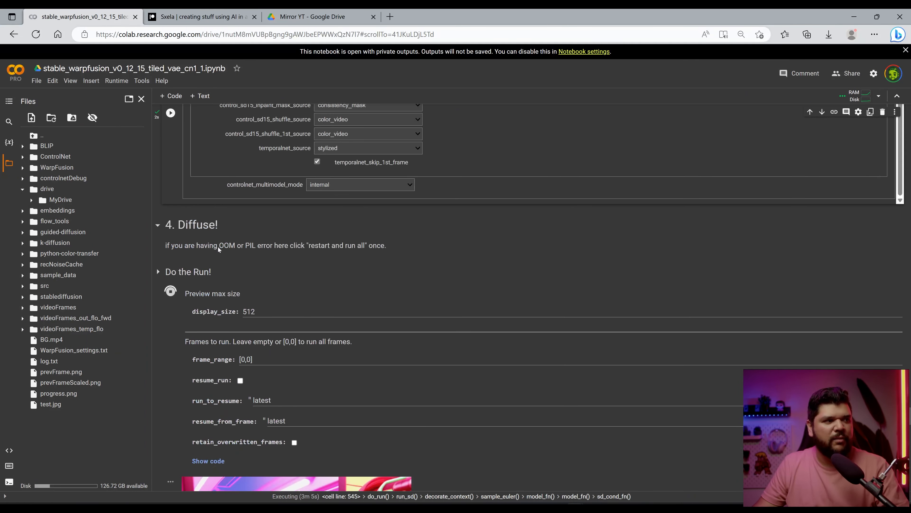
# Return to the Colab notebook and stop the running Do the Run cell
pyautogui.click(172, 247)
pyautogui.click(170, 145)
pyautogui.scroll(10, 173, 273)
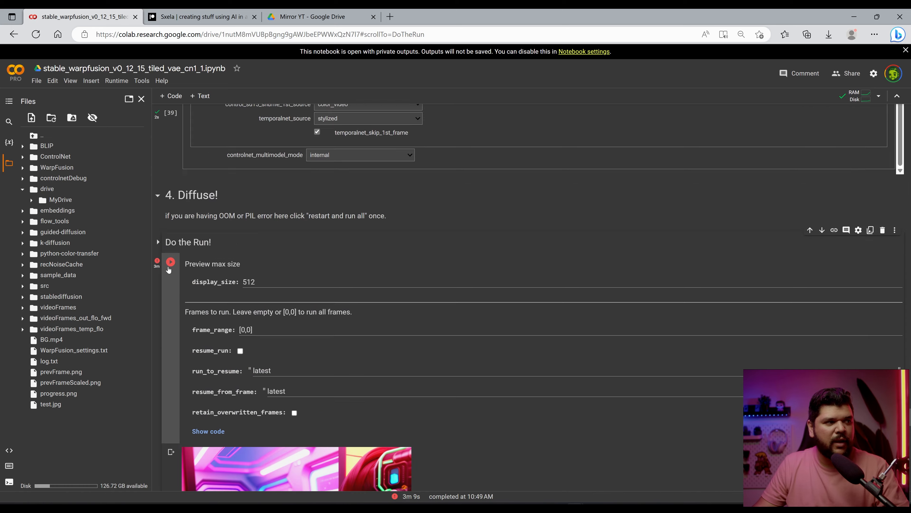
# Replace "robot with futuristic glasses" with "disney princess" in the diffusion Prompt of the gui cell
pyautogui.scroll(5, 303, 224)
pyautogui.click(230, 158)
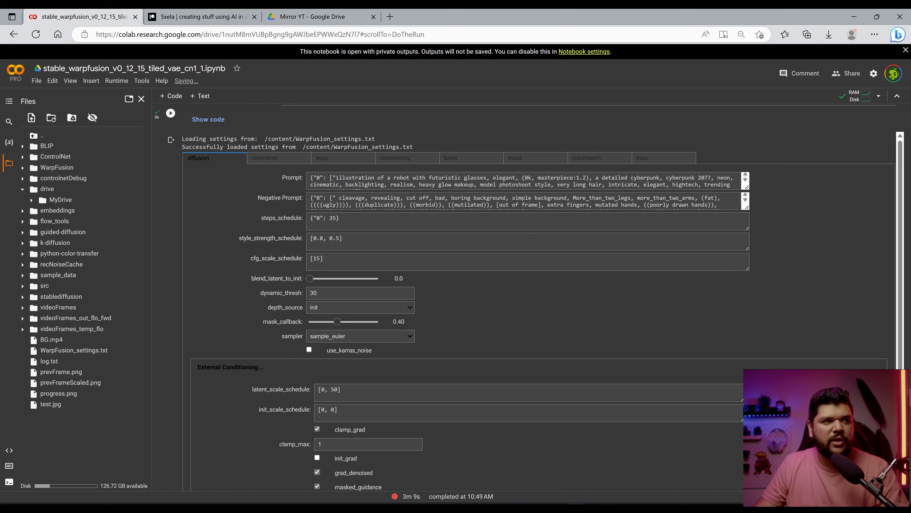
pyautogui.click(367, 185)
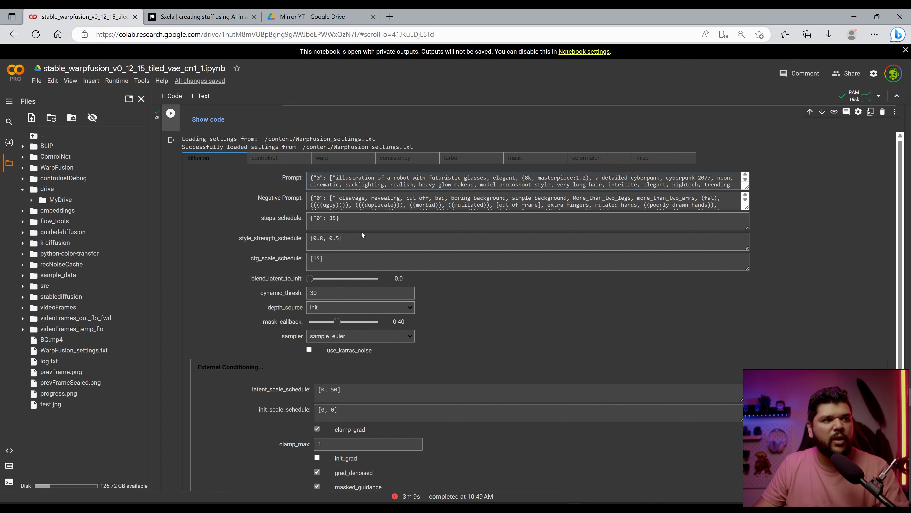
pyautogui.moveTo(486, 177); pyautogui.dragTo(413, 178)
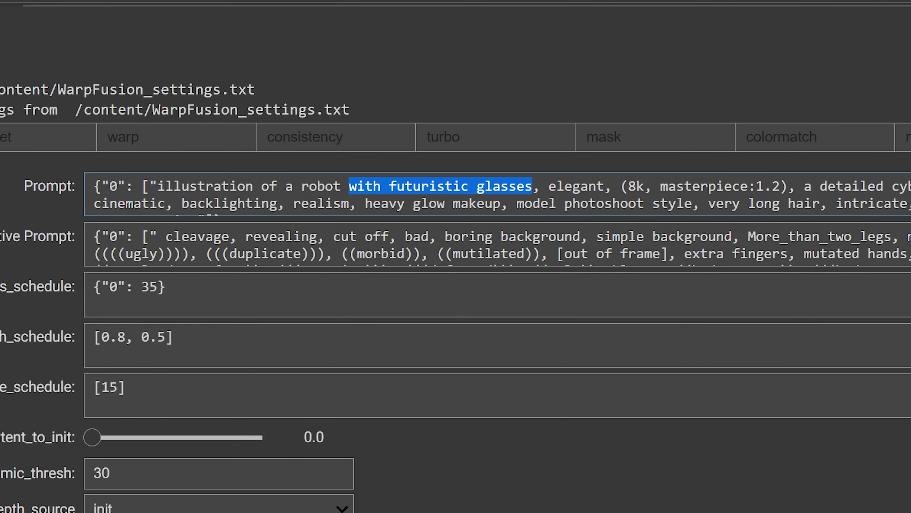
pyautogui.moveTo(349, 186); pyautogui.dragTo(301, 186)
pyautogui.write('disney prince')
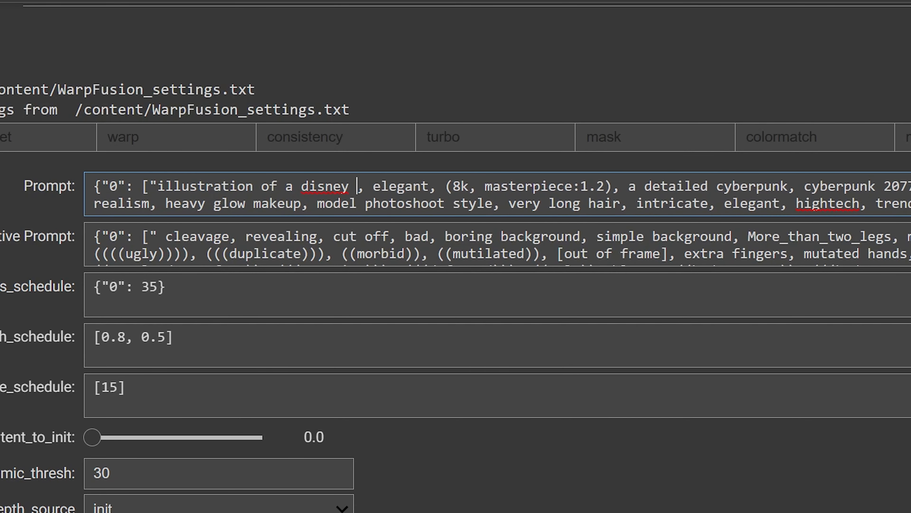
pyautogui.write('ss')
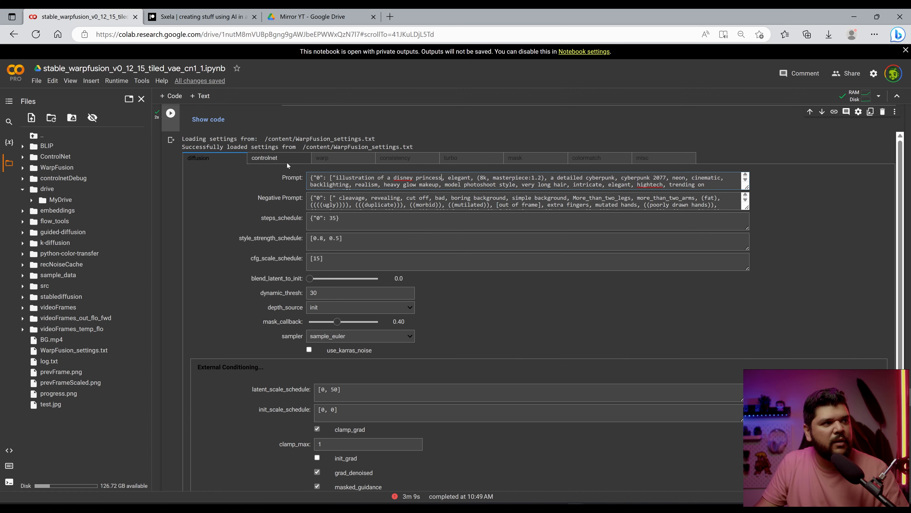
# Use the depth, canny and softedge models in the ControlNet settings, and disable control_sd15_inpaint
pyautogui.click(286, 159)
pyautogui.click(216, 215)
pyautogui.click(216, 234)
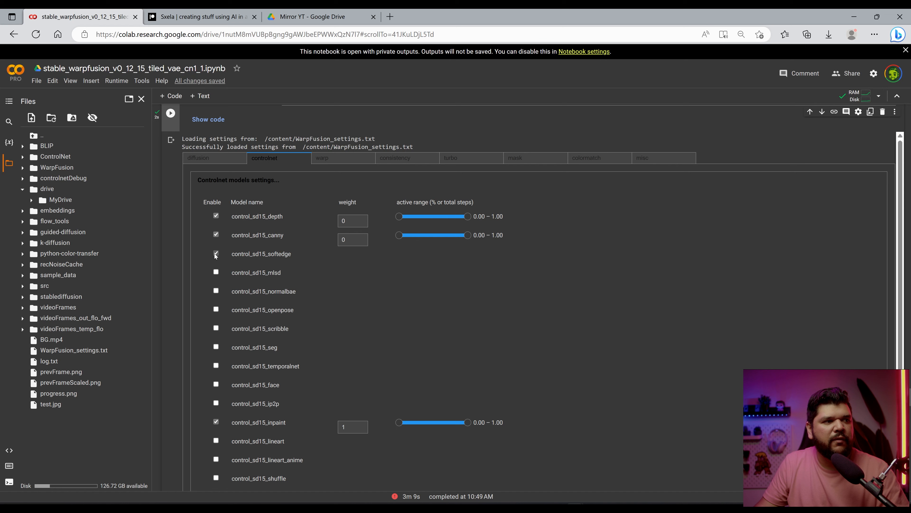
pyautogui.click(216, 422)
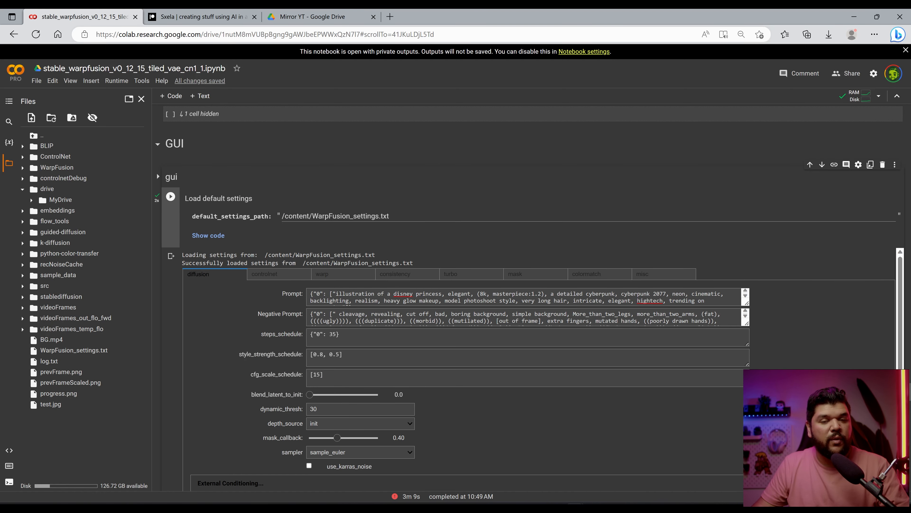
# Clear default_settings_path in the gui cell and rerun the cell
pyautogui.tripleClick(391, 223)
pyautogui.moveTo(390, 220); pyautogui.dragTo(279, 221)
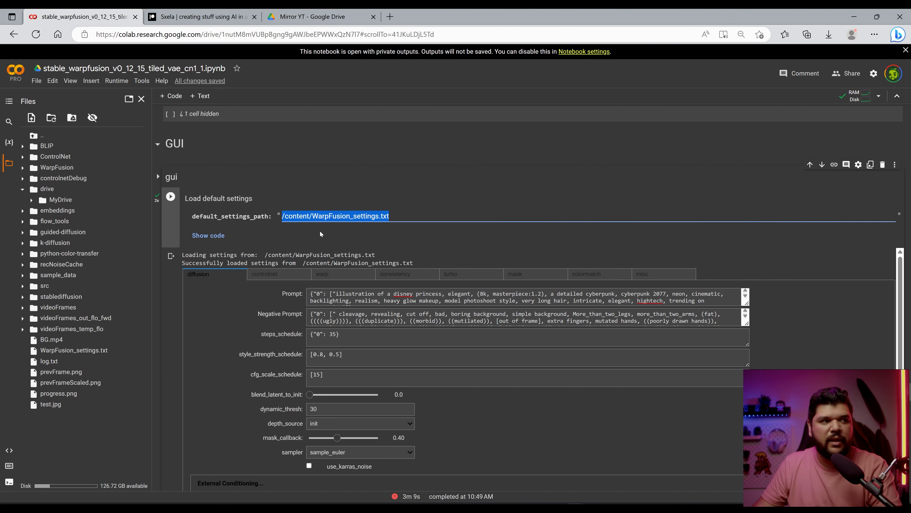
pyautogui.press('BackSpace')
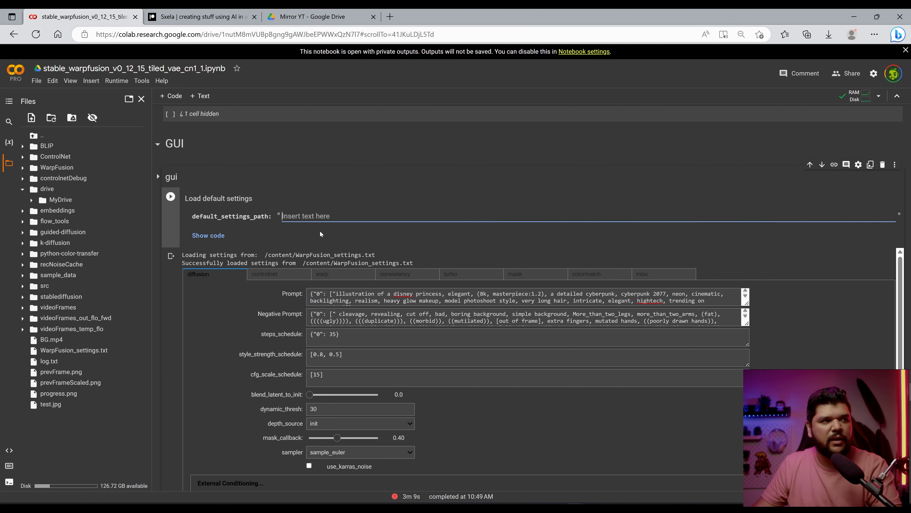
pyautogui.click(170, 196)
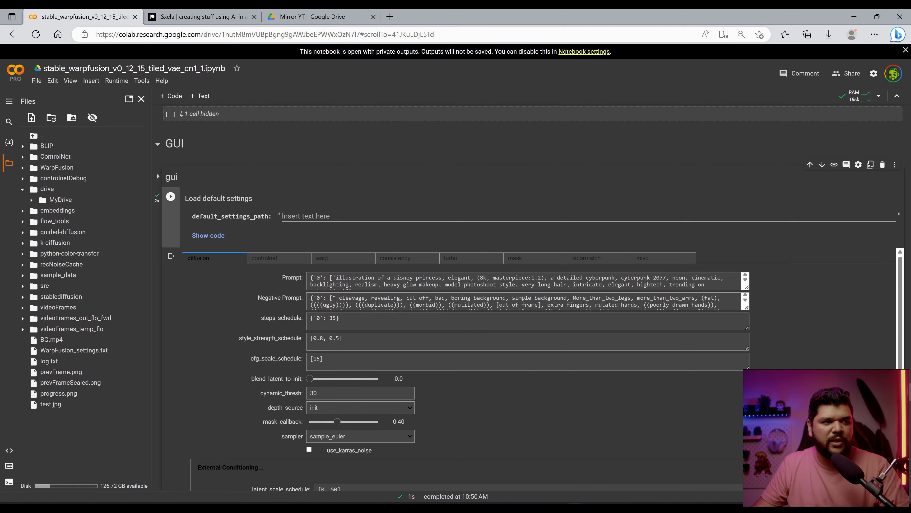
# Review the ControlNet and diffusion settings, and start the Do the Run cell again with frame_range [0,0]
pyautogui.click(270, 258)
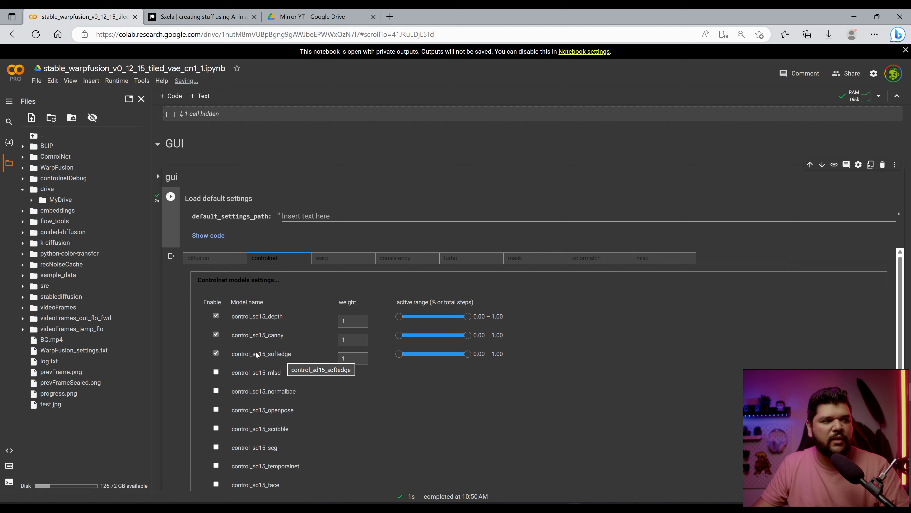
pyautogui.click(211, 259)
pyautogui.scroll(-15, 264, 323)
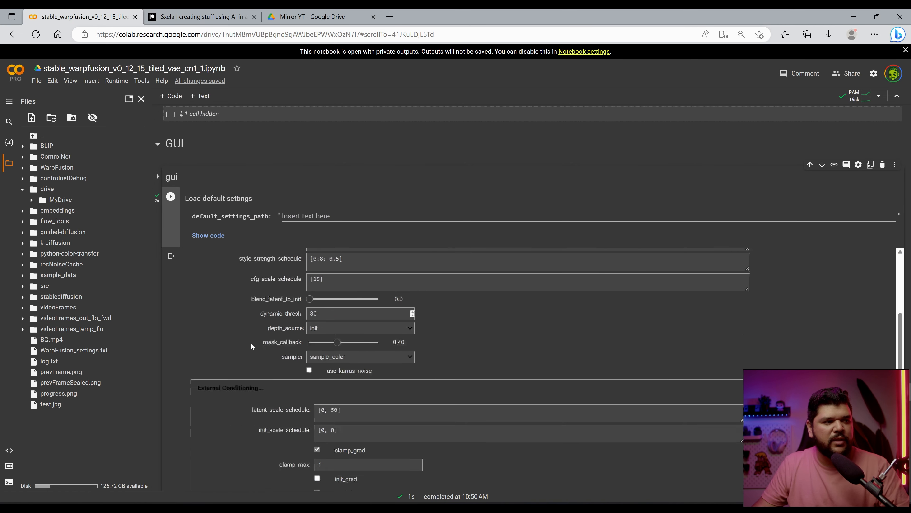
pyautogui.click(171, 261)
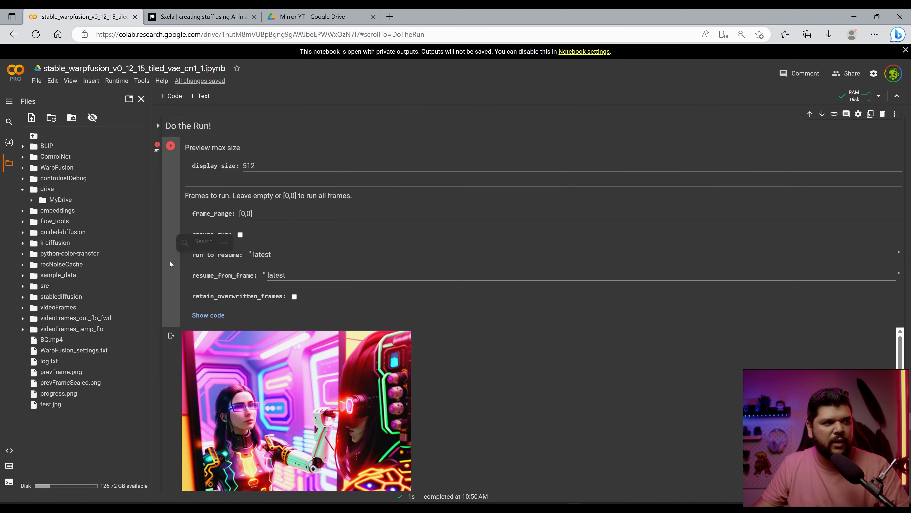
pyautogui.scroll(-4, 223, 280)
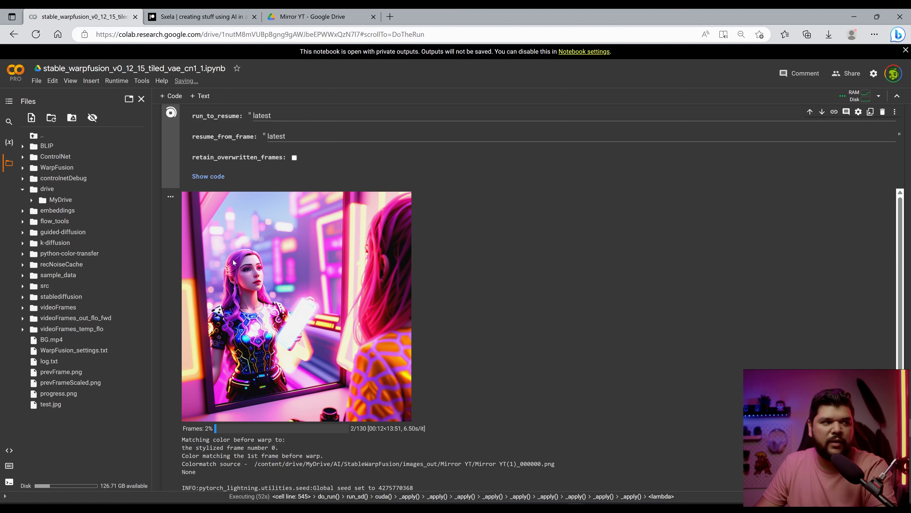
# Switch to the Mirror YT folder in Google Drive and compare the new run's frames with those of the first run
pyautogui.click(308, 16)
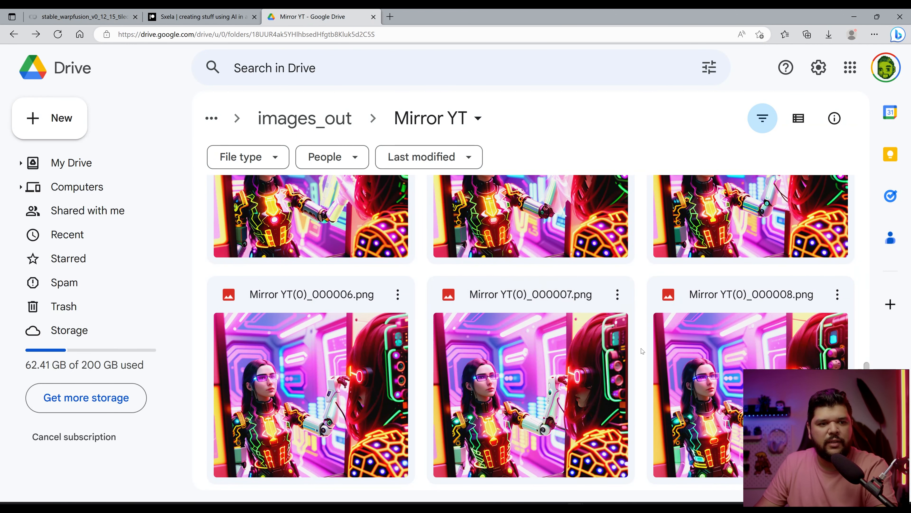
pyautogui.scroll(-3, 441, 356)
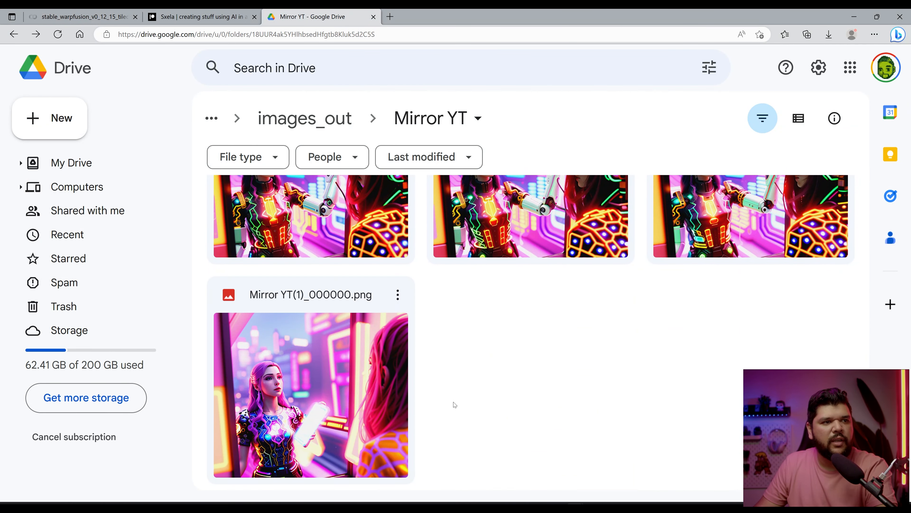
pyautogui.scroll(3, 451, 405)
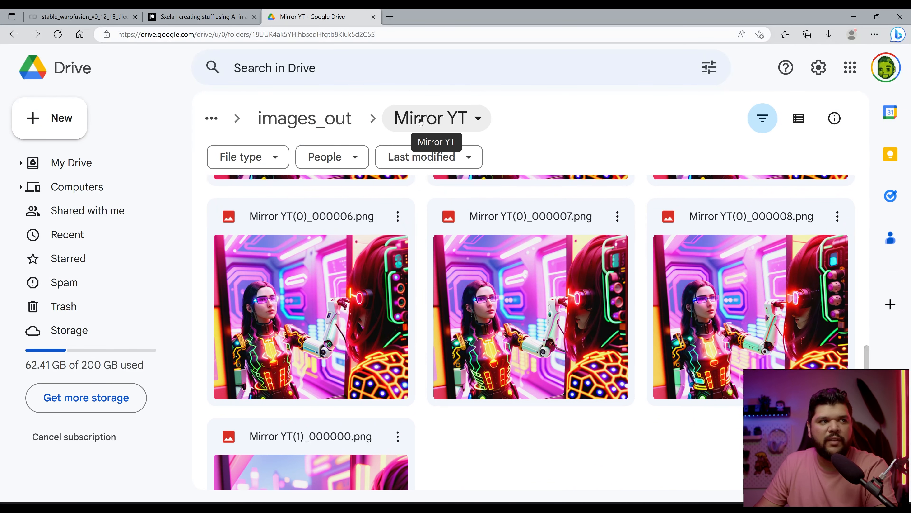
pyautogui.scroll(-3, 535, 342)
pyautogui.scroll(4, 538, 337)
pyautogui.scroll(-2, 546, 333)
pyautogui.scroll(-1, 546, 333)
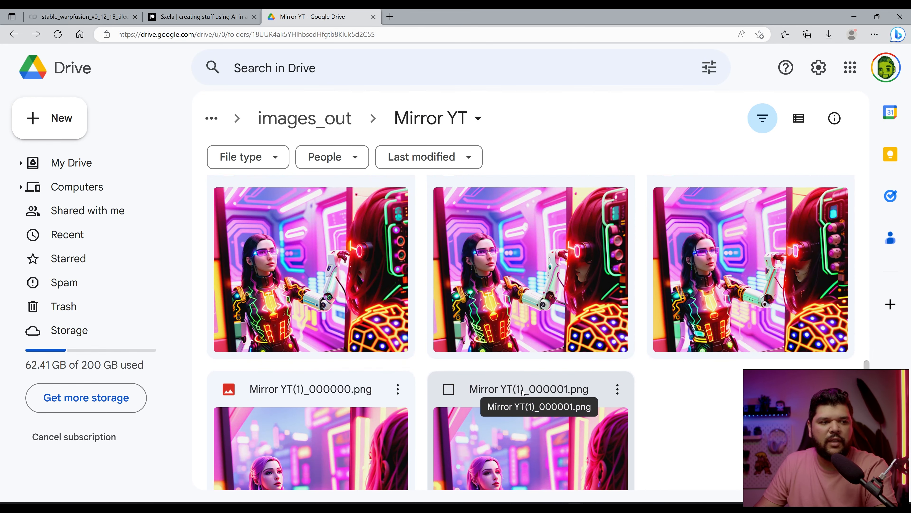
# Compare the Mirror YT(1) frames with the Mirror YT(0) frames in the Drive folder
pyautogui.scroll(3, 521, 395)
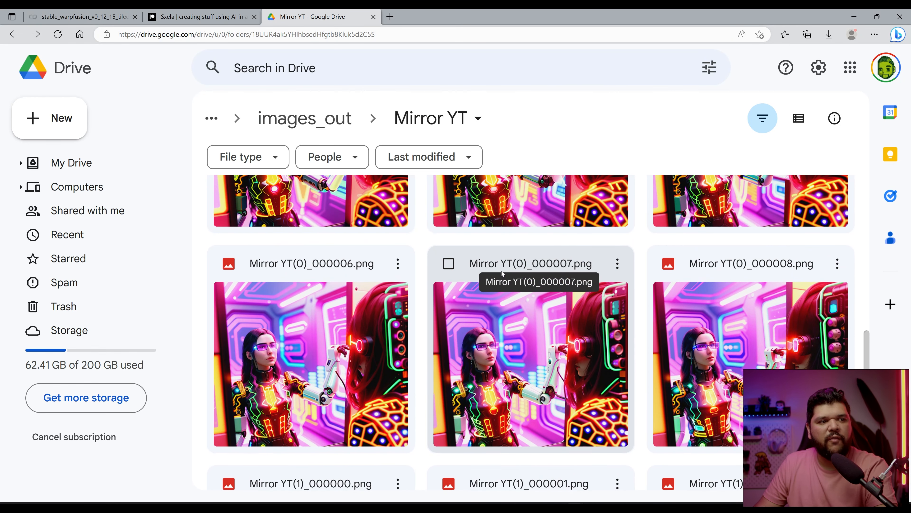
pyautogui.scroll(-4, 523, 274)
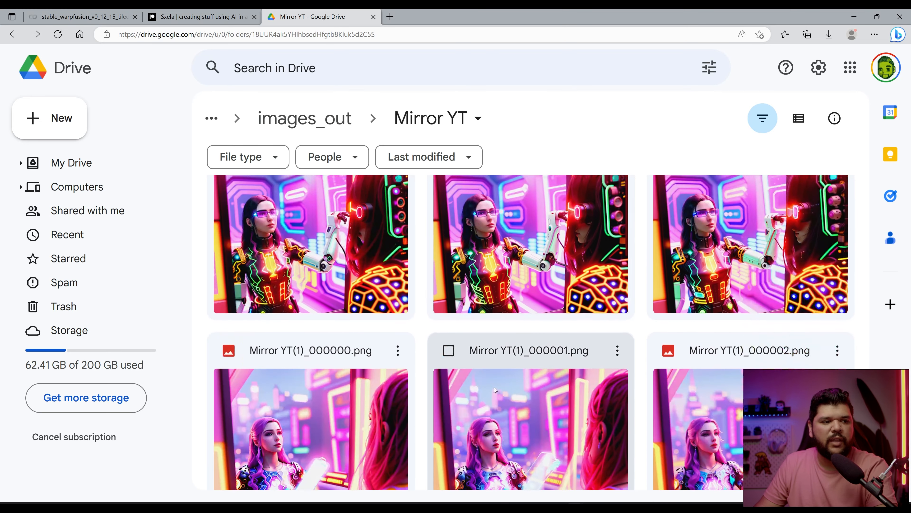
pyautogui.scroll(-1, 521, 354)
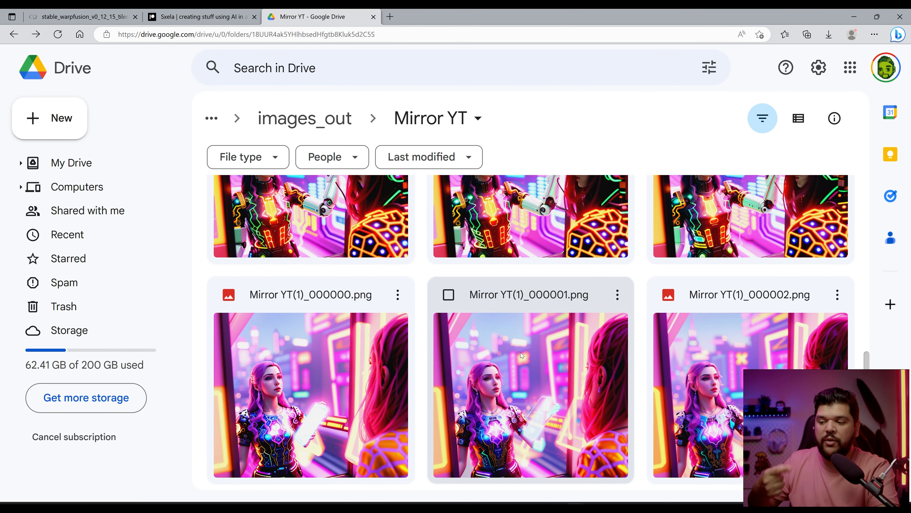
pyautogui.scroll(1, 445, 367)
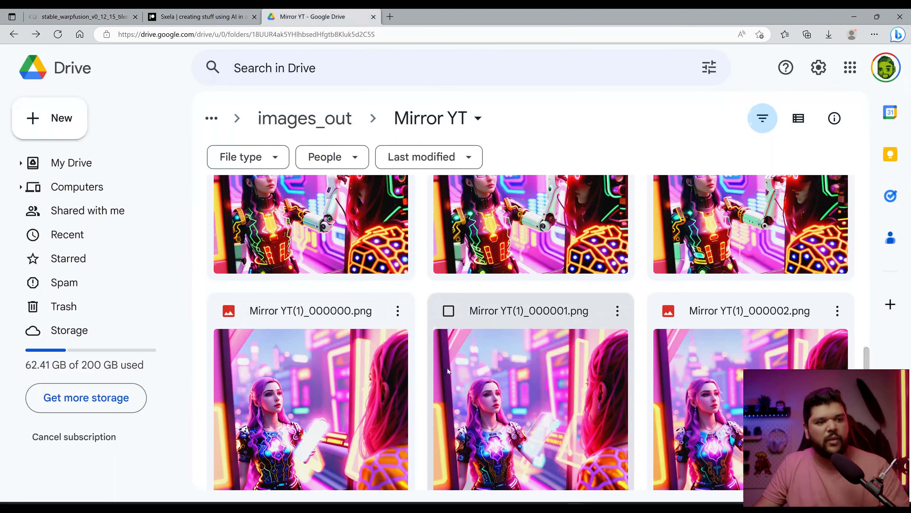
pyautogui.scroll(-6, 454, 373)
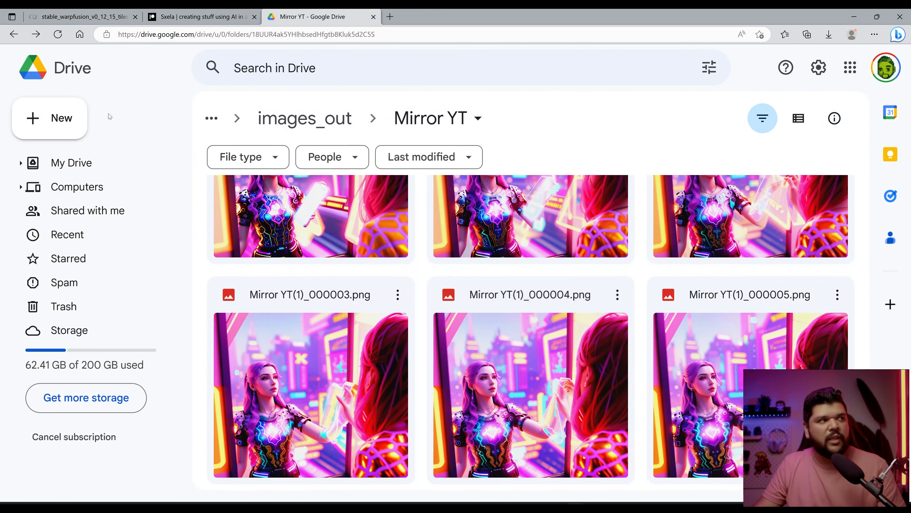
# Check the running Do the Run cell's output in the notebook and the newest frames in Drive's Mirror YT folder
pyautogui.click(83, 17)
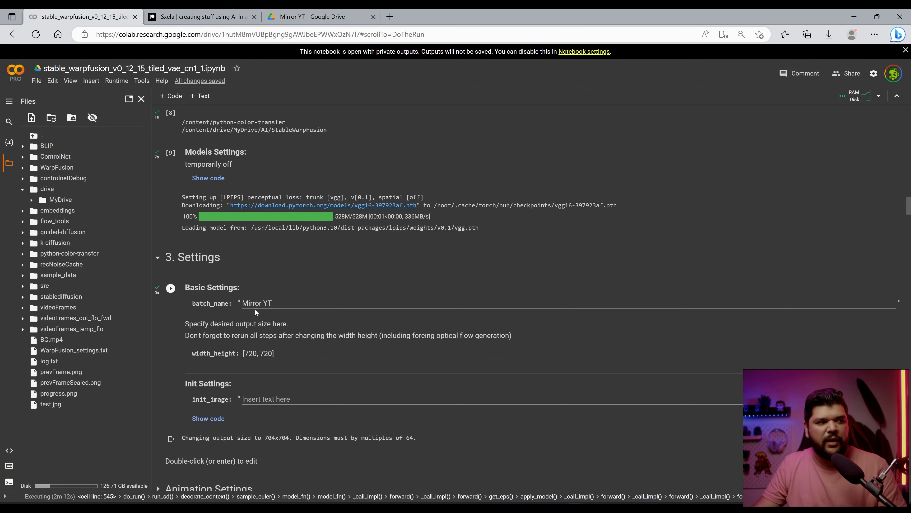
pyautogui.scroll(-10, 230, 312)
pyautogui.click(315, 16)
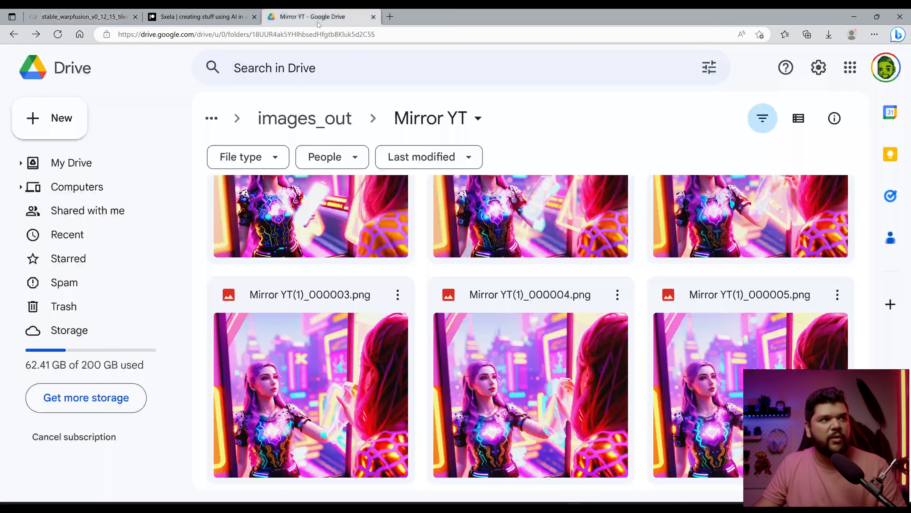
pyautogui.scroll(-5, 371, 356)
pyautogui.scroll(7, 386, 344)
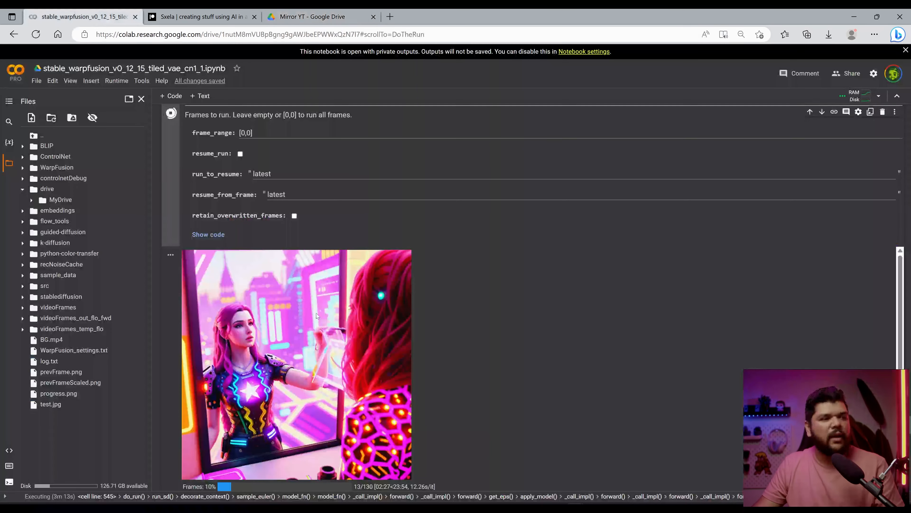
pyautogui.scroll(-2, 316, 313)
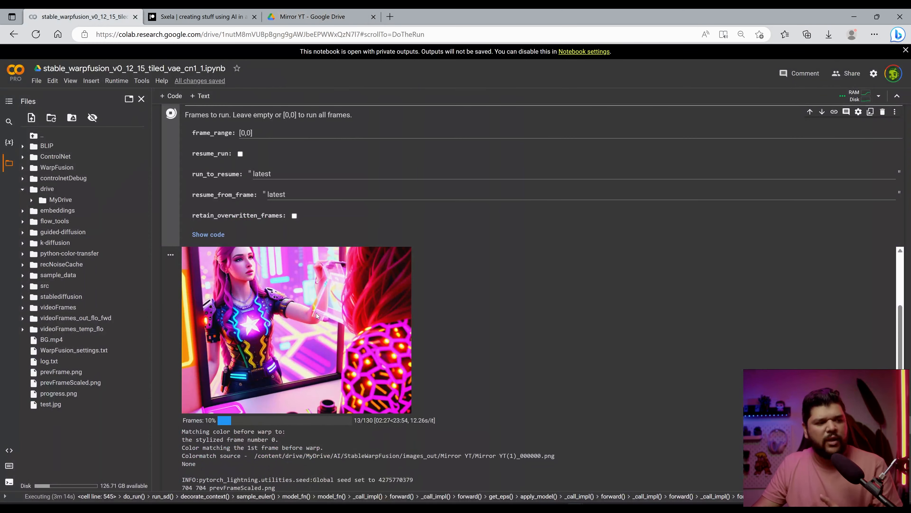
pyautogui.scroll(-2, 326, 332)
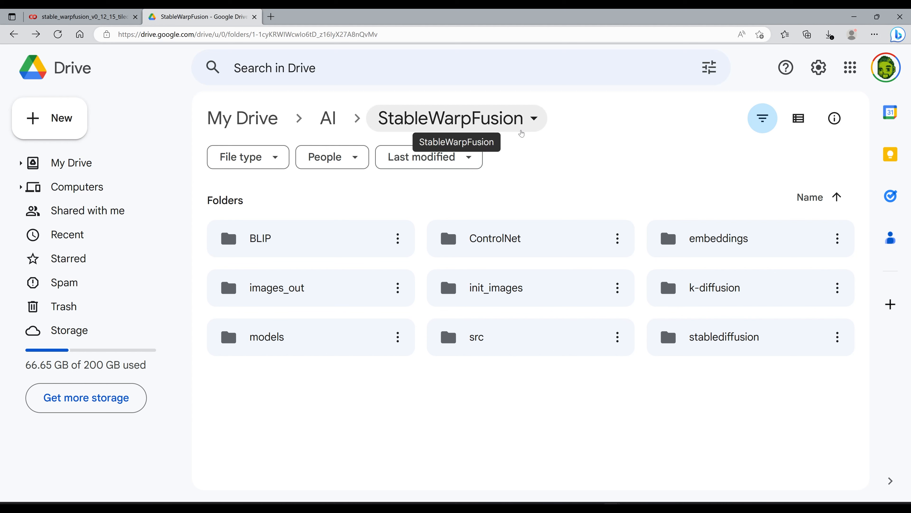
# In Drive, go through images_out and Mirror YT to the video folder and bring up the options for Mirror YT(1)__flow.mp4
pyautogui.click(292, 294)
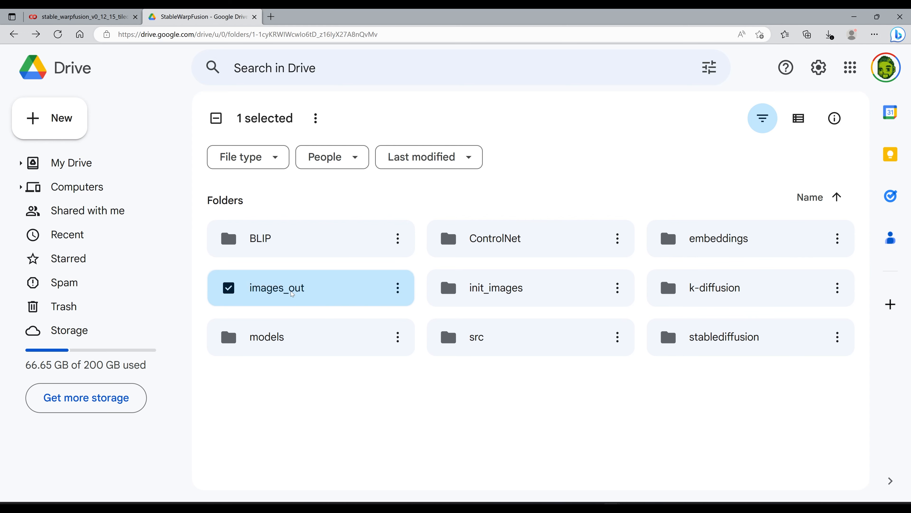
pyautogui.doubleClick(292, 294)
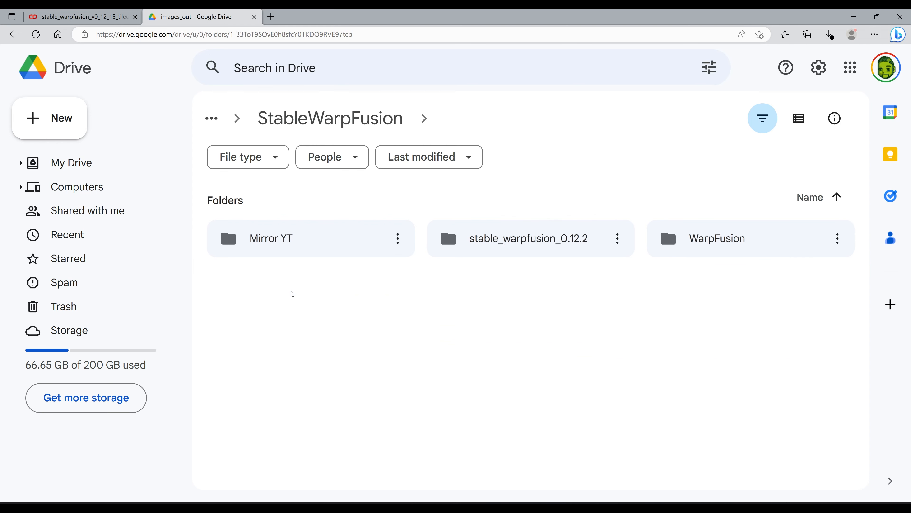
pyautogui.doubleClick(361, 241)
pyautogui.scroll(-3, 437, 285)
pyautogui.scroll(5, 438, 287)
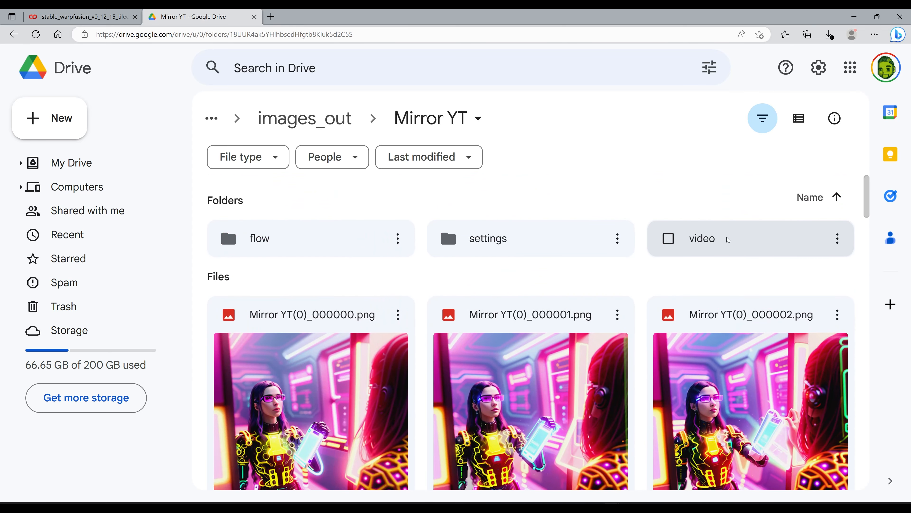
pyautogui.doubleClick(728, 245)
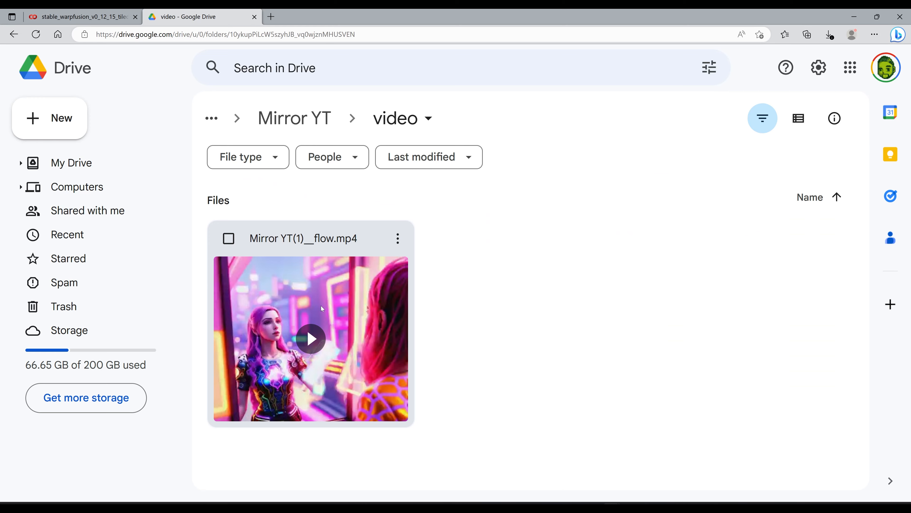
pyautogui.rightClick(320, 314)
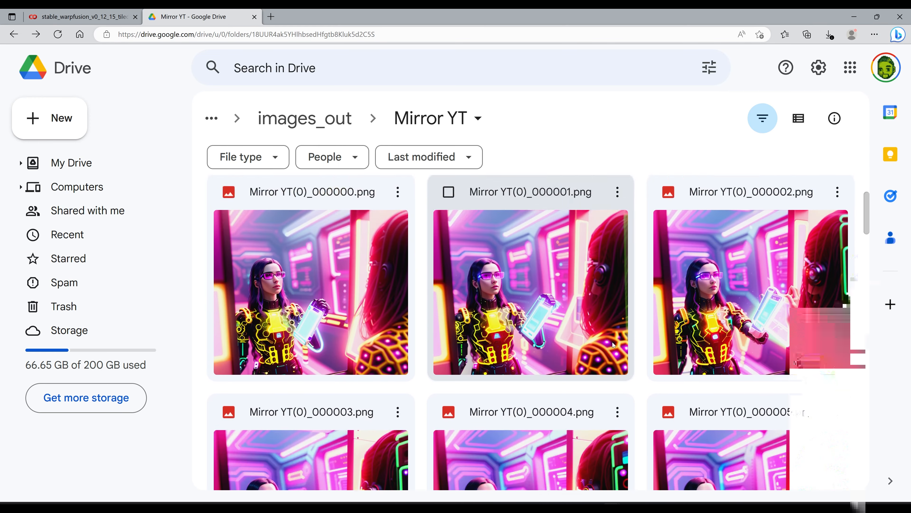
# Look through the PNG frames in the Mirror YT output folder
pyautogui.scroll(-1, 616, 271)
pyautogui.scroll(-5, 611, 425)
pyautogui.scroll(-10, 610, 425)
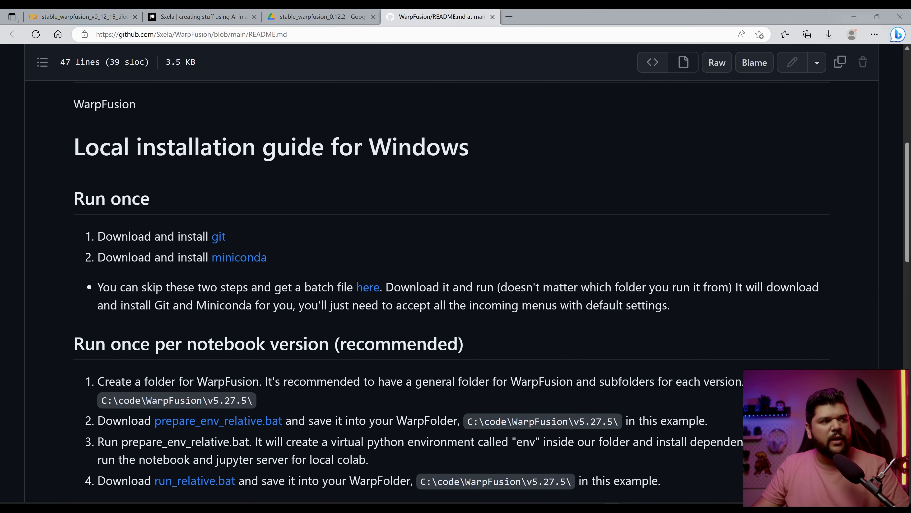
# Review the local installation guide for Windows in the Sxela/WarpFusion README on GitHub
pyautogui.scroll(2, 442, 300)
pyautogui.scroll(4, 308, 298)
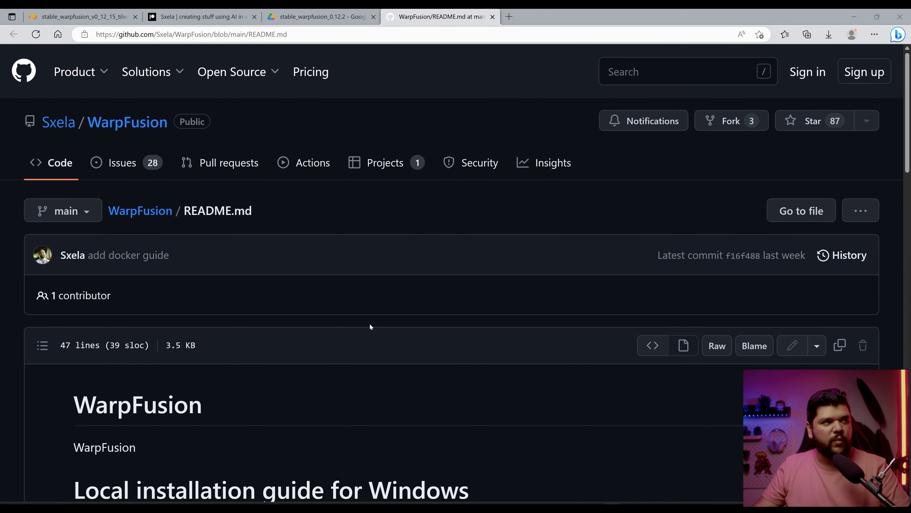
pyautogui.scroll(-6, 369, 323)
pyautogui.scroll(-2, 371, 327)
pyautogui.scroll(-3, 371, 327)
pyautogui.scroll(3, 371, 326)
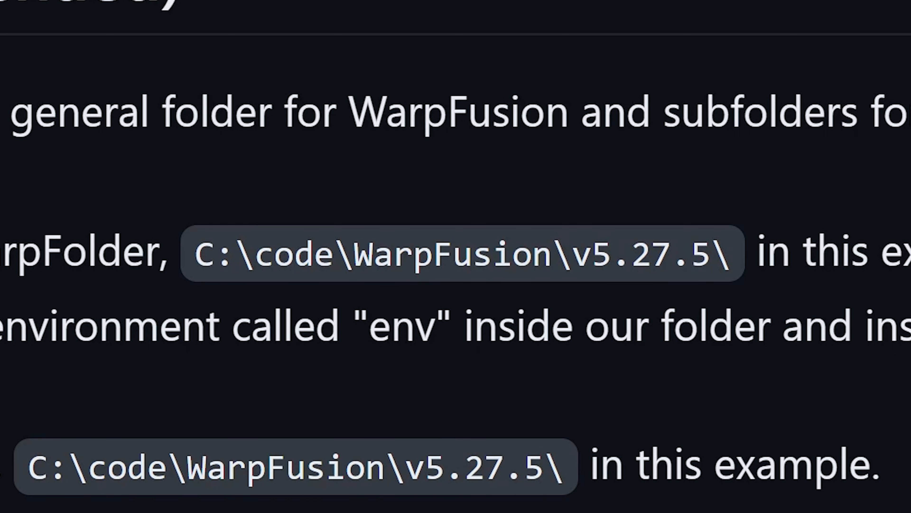
# Check the F:\code\Warpfusion\YT v0.12.15 folder in File Explorer and return to the README
pyautogui.moveTo(333, 505); pyautogui.dragTo(523, 154)
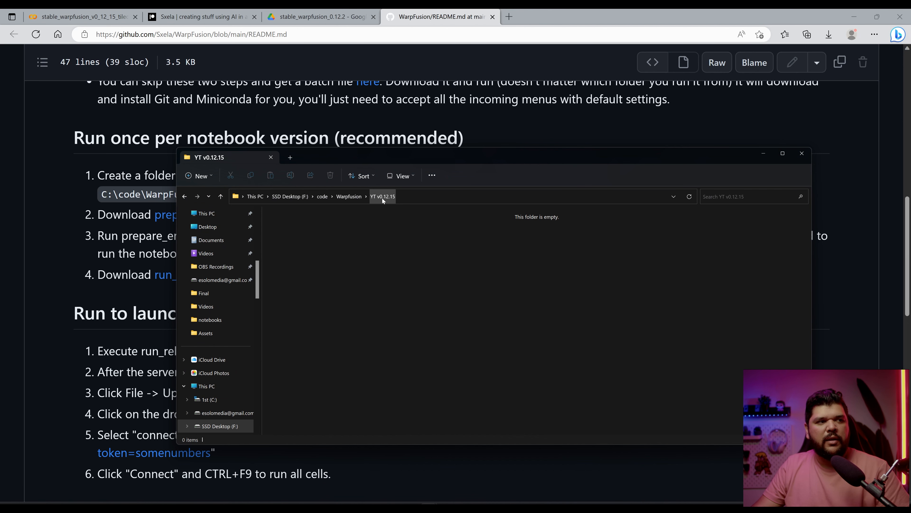
pyautogui.moveTo(472, 160); pyautogui.dragTo(454, 173)
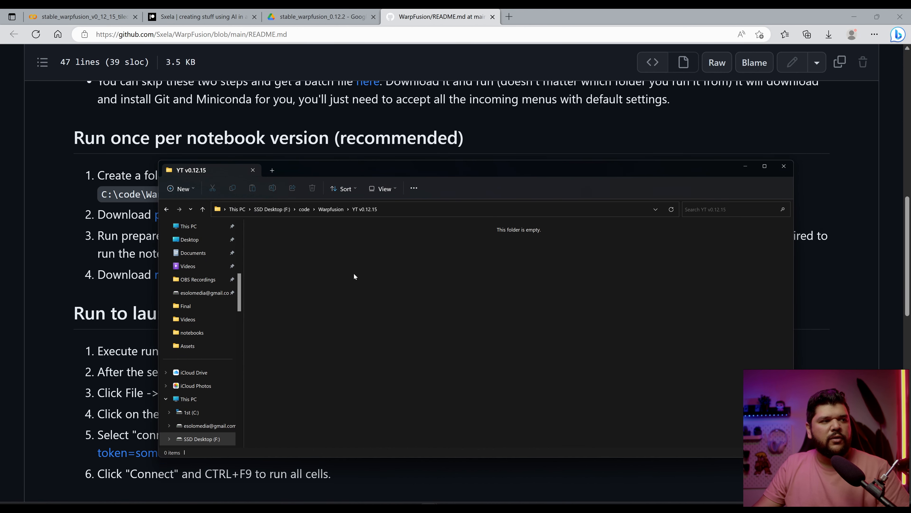
pyautogui.hotkey('alt', 'Tab')
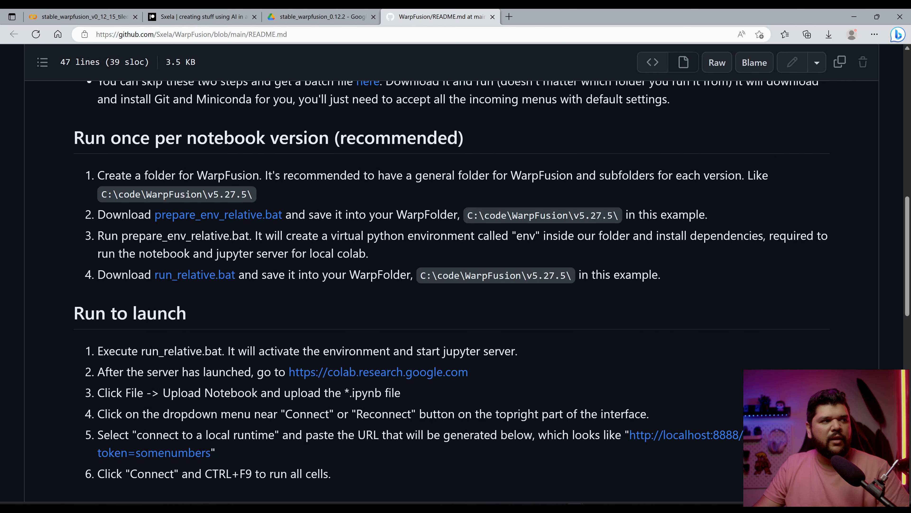
# Download prepare_env_relative.bat from the README into the YT v0.12.15 folder and keep the flagged file
pyautogui.click(218, 215)
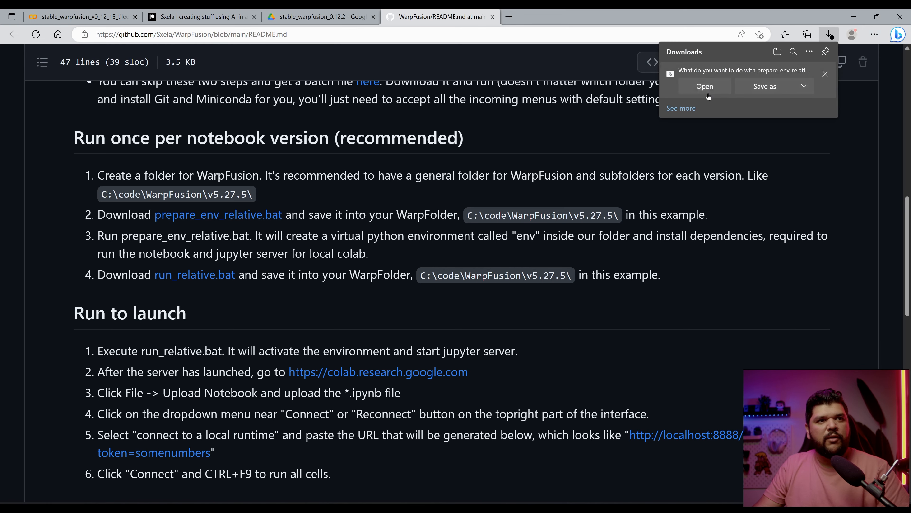
pyautogui.click(765, 87)
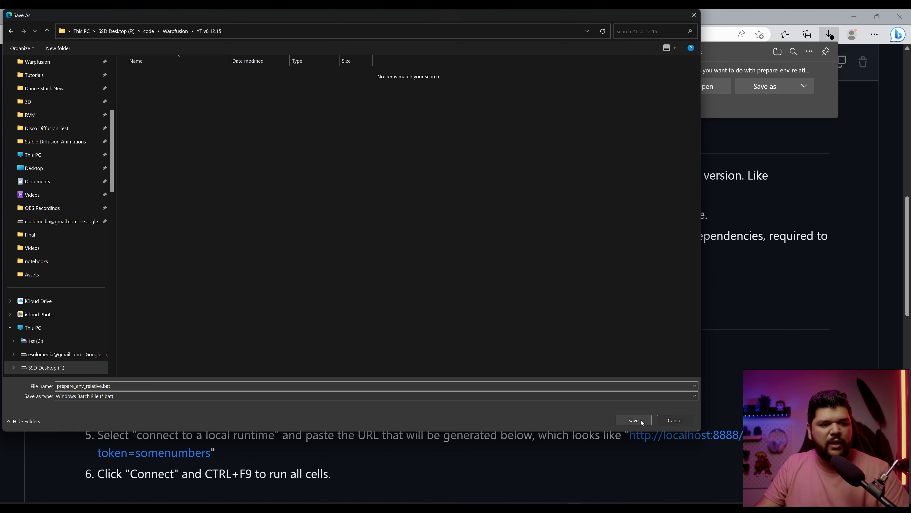
pyautogui.click(641, 421)
pyautogui.click(819, 75)
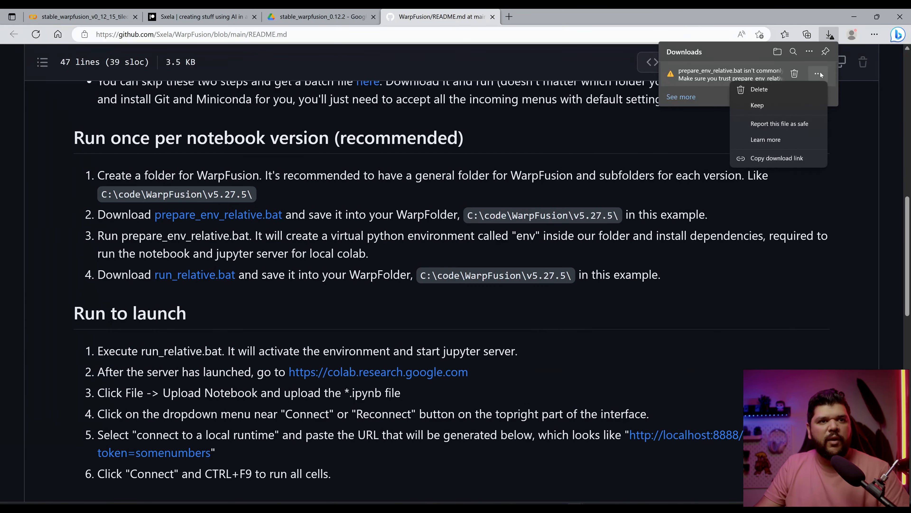
pyautogui.click(786, 107)
pyautogui.click(715, 195)
pyautogui.click(726, 223)
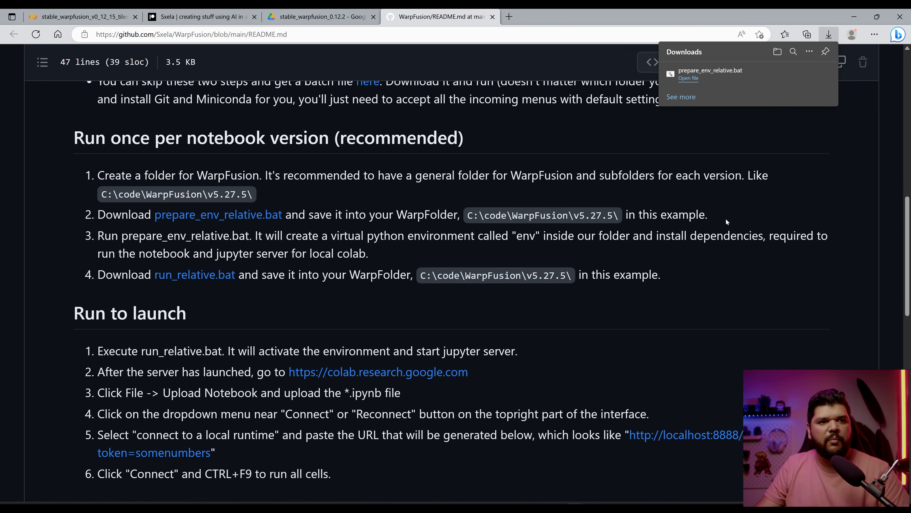
# Download run_relative.bat from the README and save it in the YT v0.12.15 folder
pyautogui.click(195, 279)
pyautogui.click(775, 89)
pyautogui.press('Return')
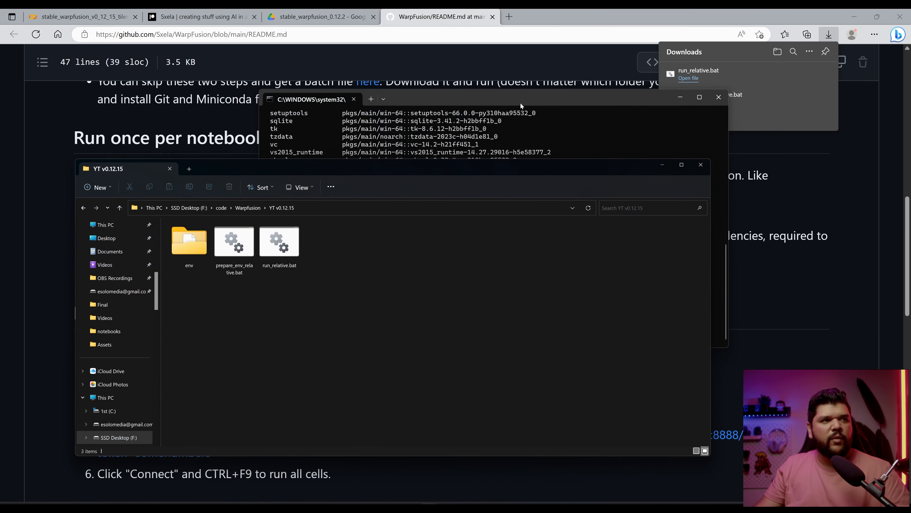
# Reposition the environment setup console and run run_relative.bat from the YT v0.12.15 folder to start the Jupyter server
pyautogui.click(521, 103)
pyautogui.moveTo(537, 103); pyautogui.dragTo(493, 145)
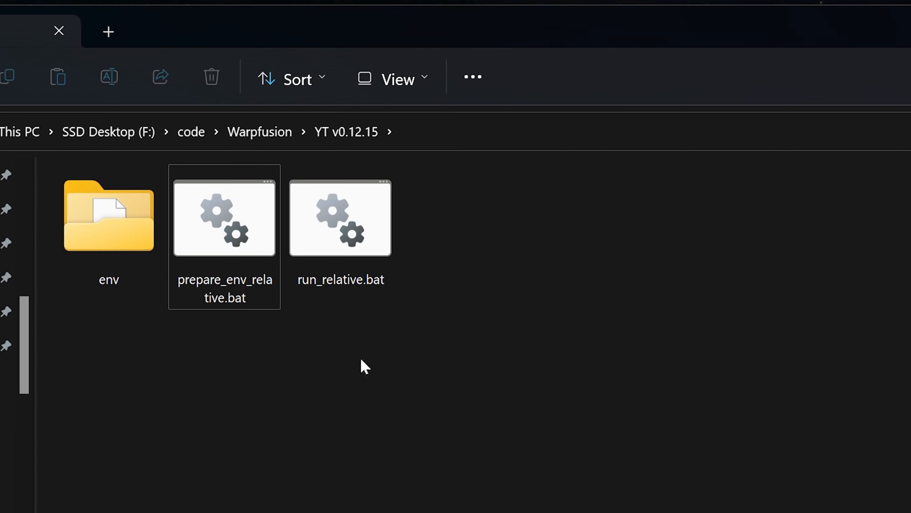
pyautogui.click(351, 234)
pyautogui.doubleClick(351, 234)
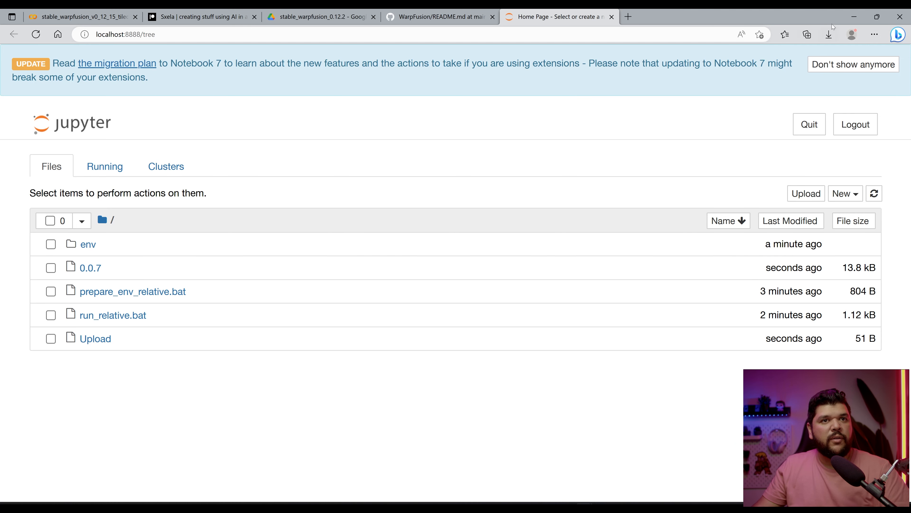
# Minimize the browser and copy the localhost:8888 URL with its token from the Jupyter server console
pyautogui.click(854, 17)
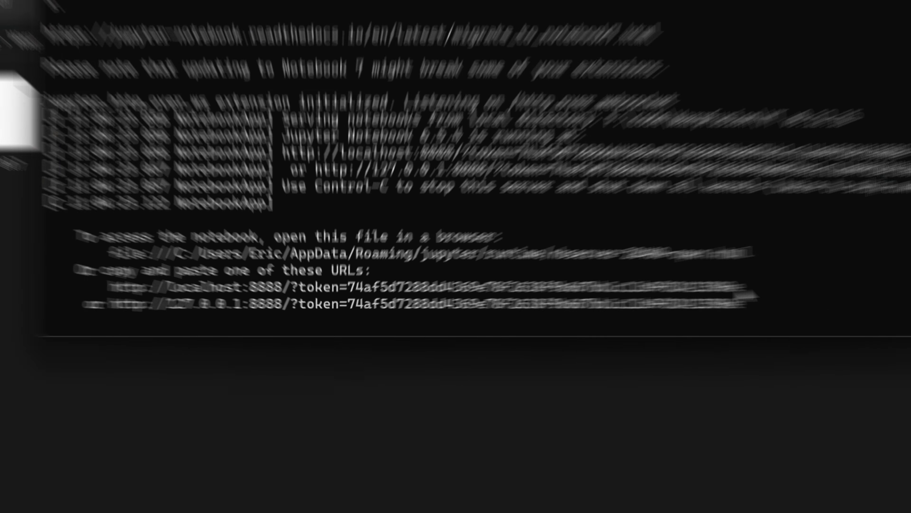
pyautogui.moveTo(745, 288); pyautogui.dragTo(107, 288)
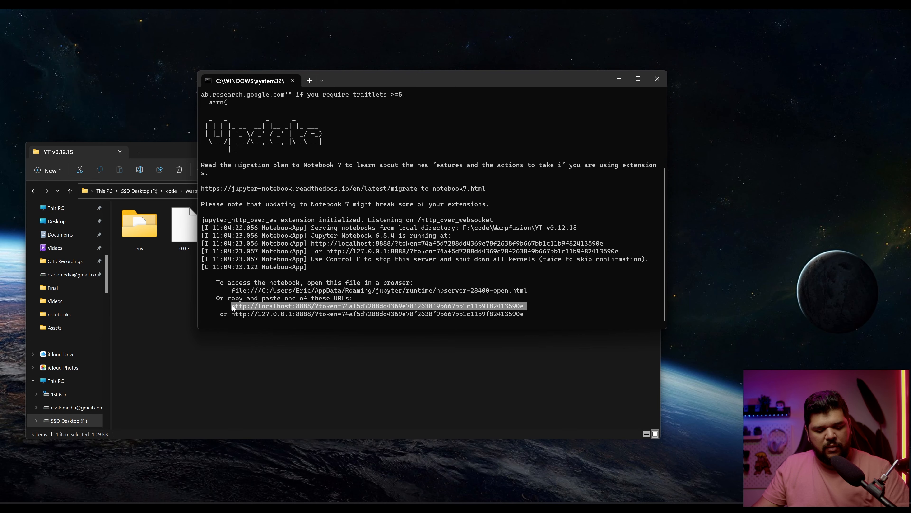
pyautogui.hotkey('ctrl', 'c')
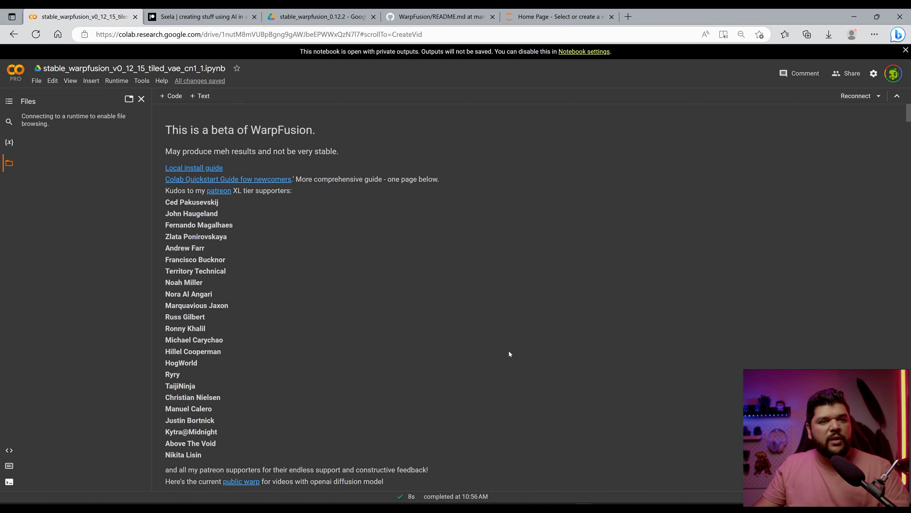
# Connect the notebook to a local runtime, replacing the backend URL with the copied localhost:8888 address and its token
pyautogui.click(311, 219)
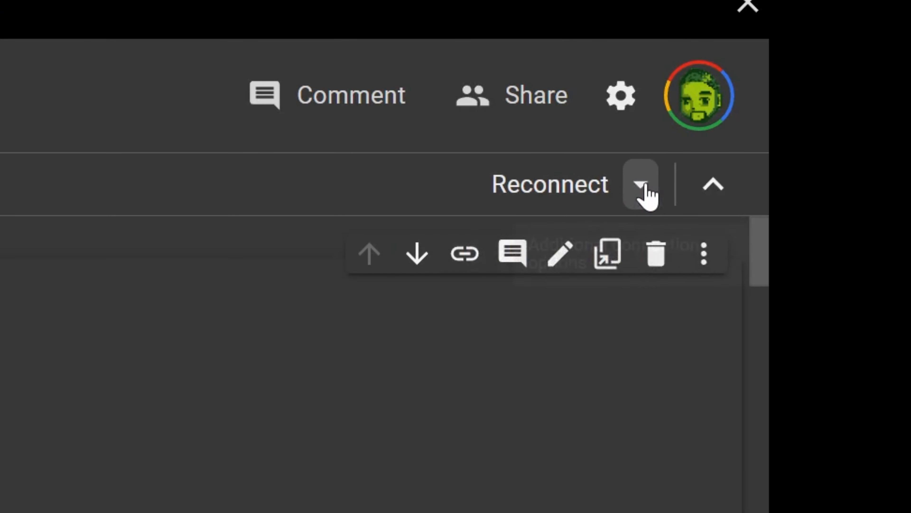
pyautogui.click(642, 187)
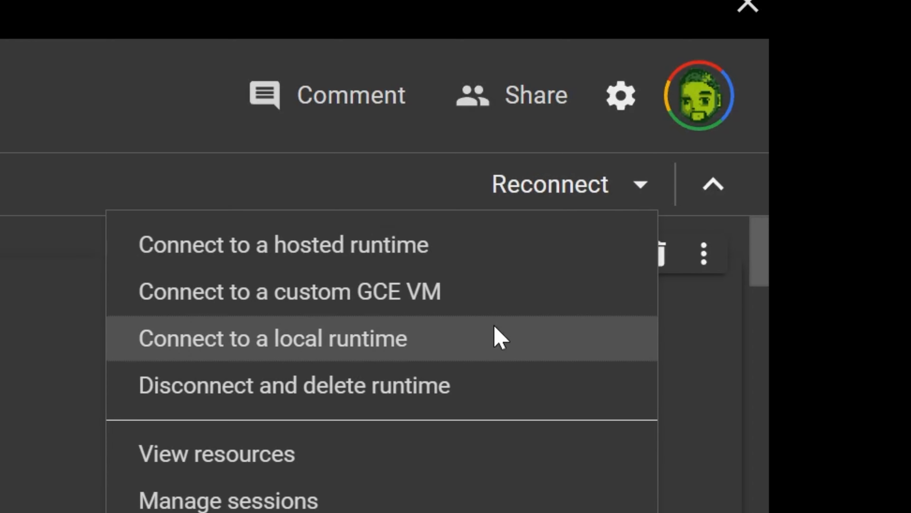
pyautogui.click(497, 345)
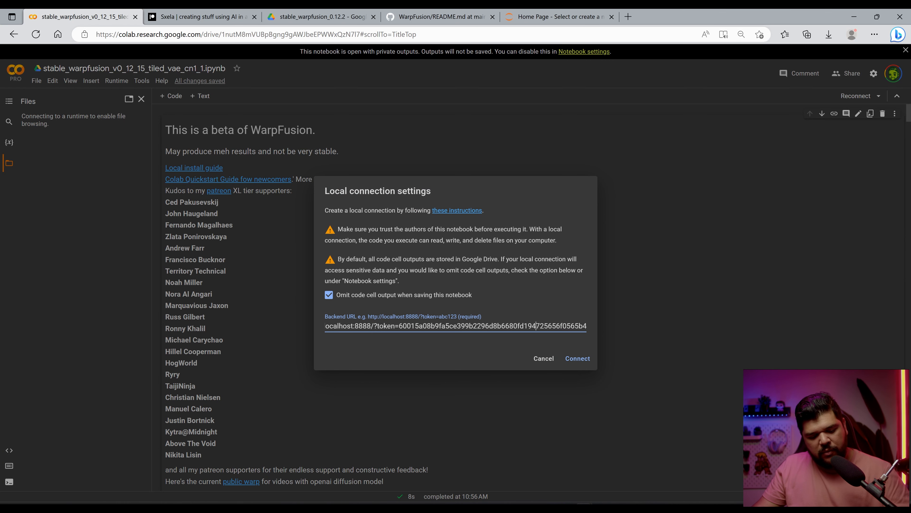
pyautogui.hotkey('ctrl', 'a')
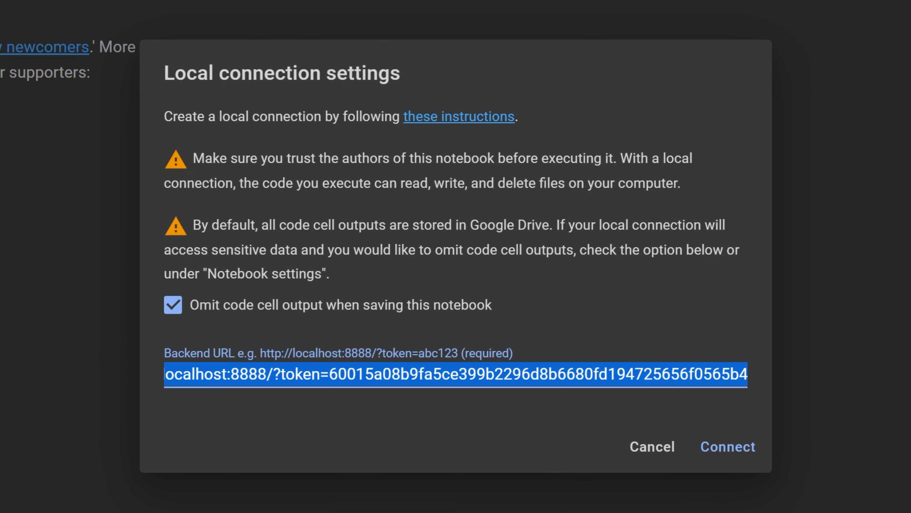
pyautogui.hotkey('ctrl', 'v')
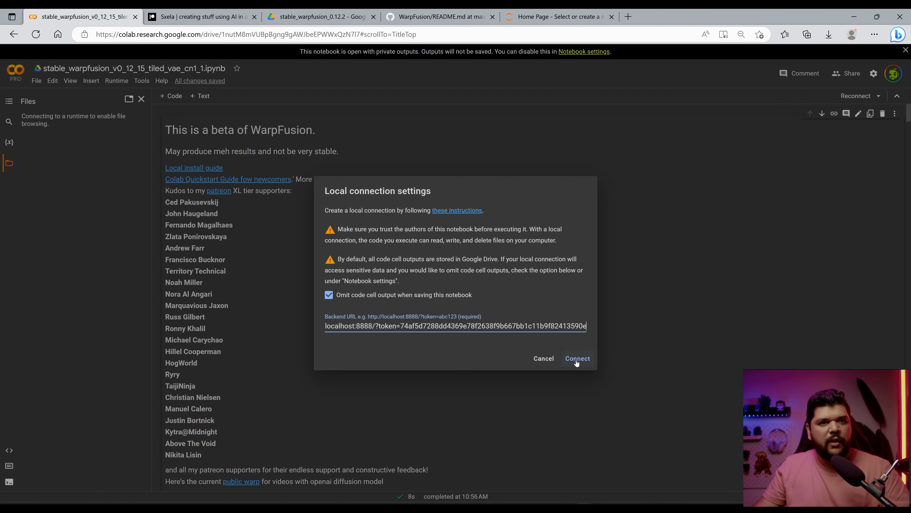
pyautogui.click(576, 359)
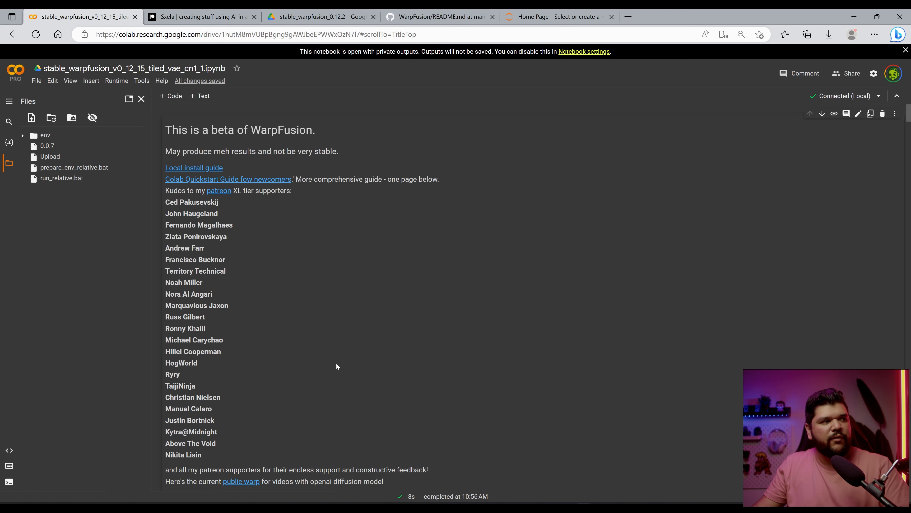
# Check the YT v0.12.15 folder and go to the video_init_path field in the notebook's Video Input Settings
pyautogui.moveTo(436, 507)
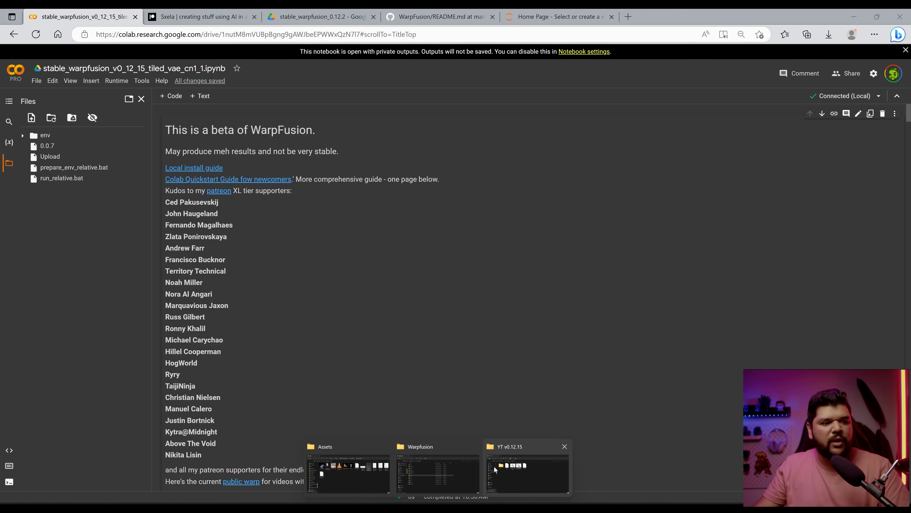
pyautogui.click(519, 468)
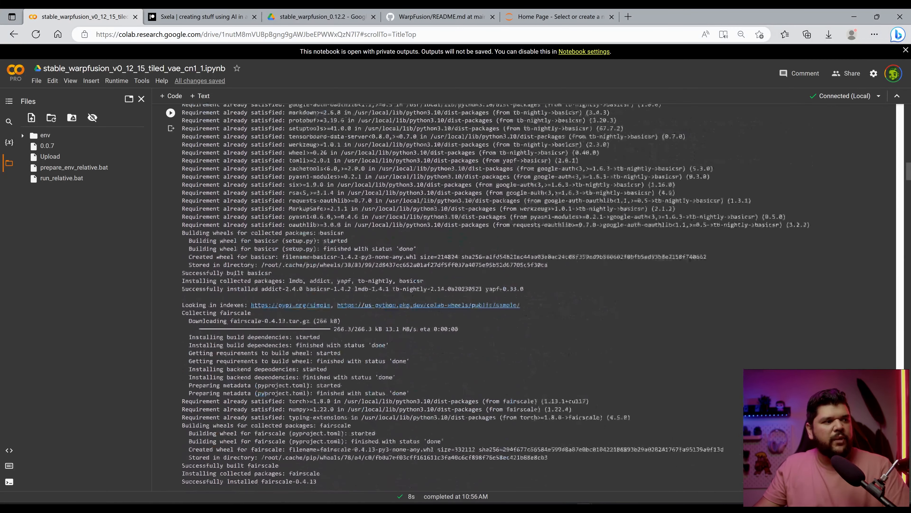
pyautogui.scroll(-11, 309, 371)
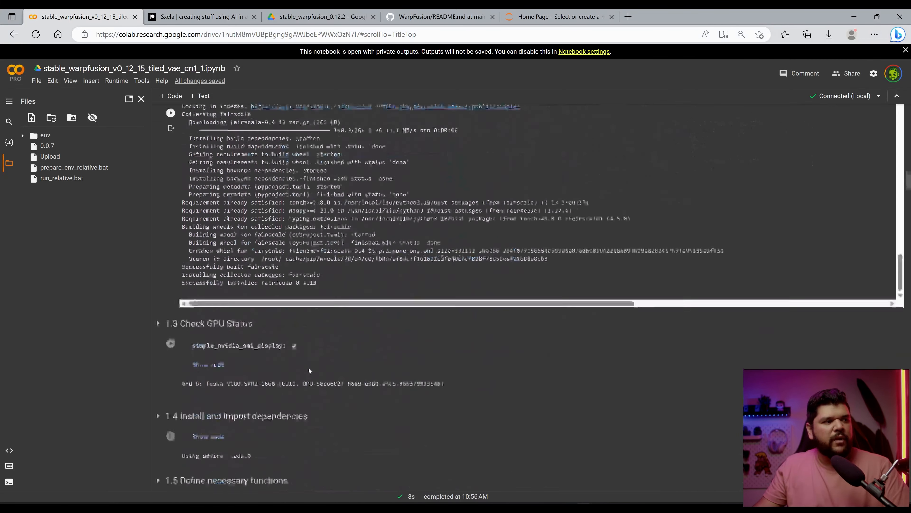
pyautogui.scroll(-7, 309, 371)
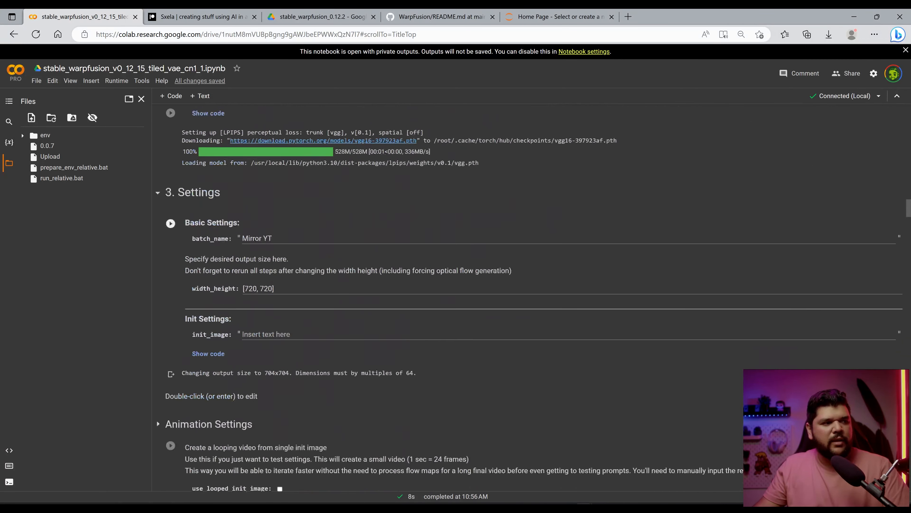
pyautogui.click(290, 230)
pyautogui.scroll(-9, 533, 298)
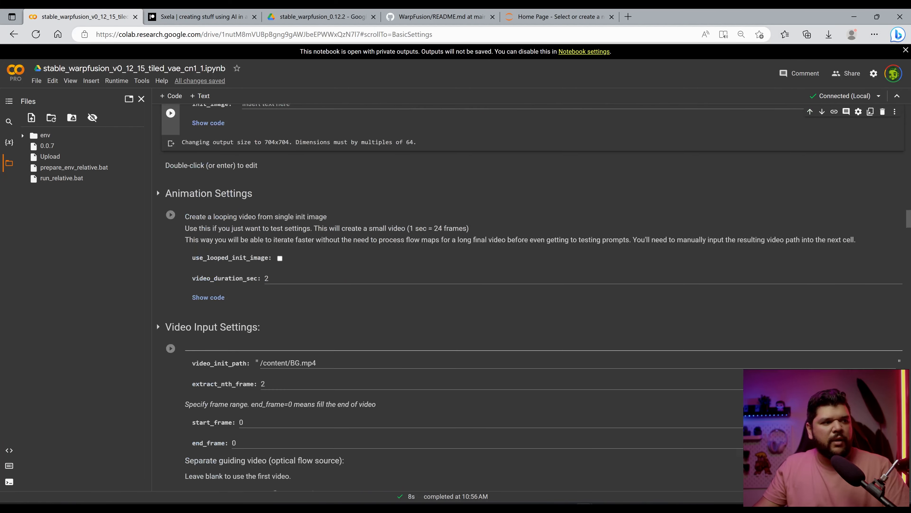
pyautogui.scroll(-1, 532, 297)
pyautogui.click(334, 236)
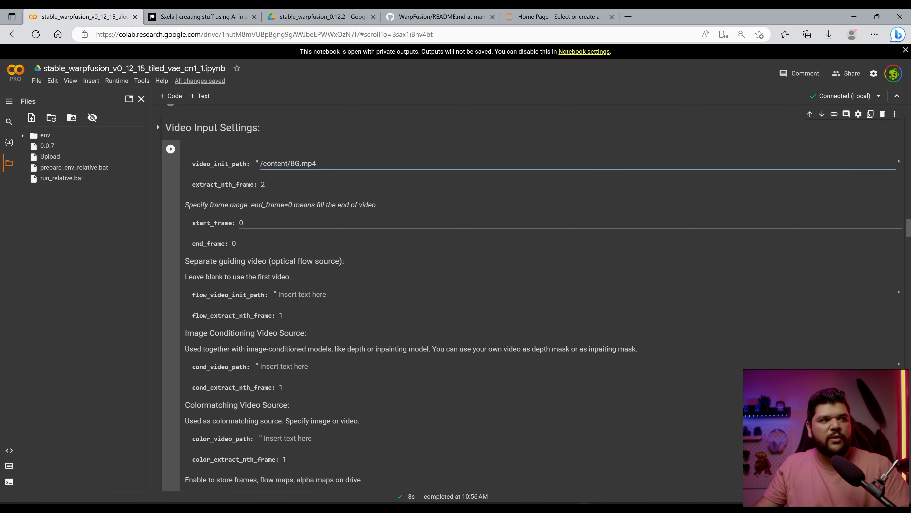
pyautogui.scroll(2, 368, 326)
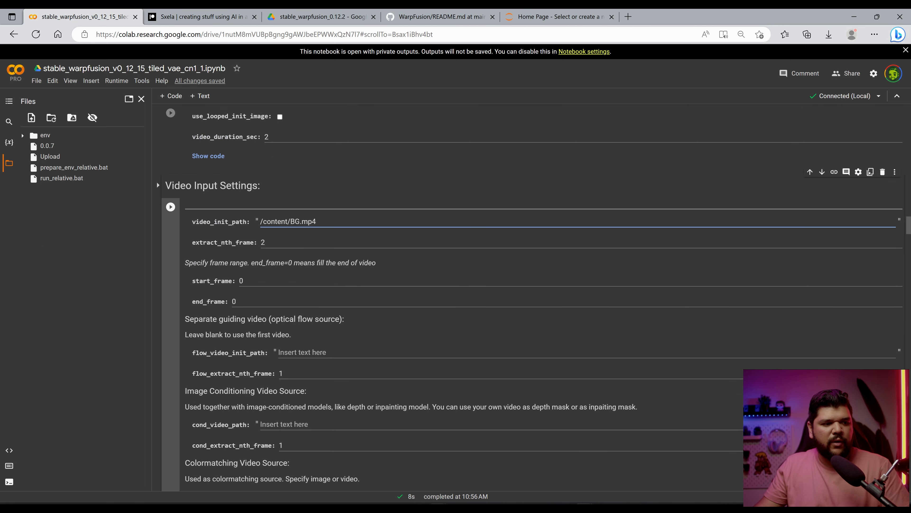
# Set video_init_path to the copied path F:\code\Warpfusion\Videos\YT Videos\BG.mp4, without the surrounding quotation marks
pyautogui.click(529, 475)
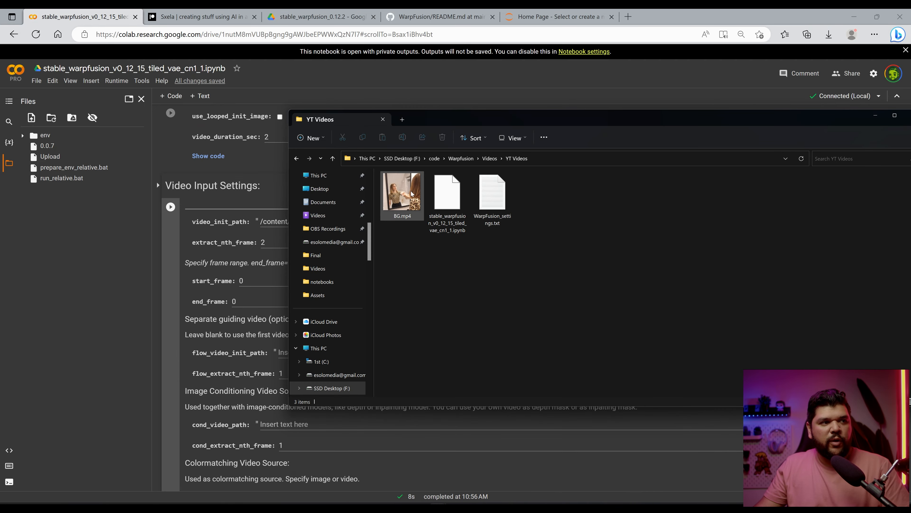
pyautogui.click(404, 204)
pyautogui.rightClick(403, 204)
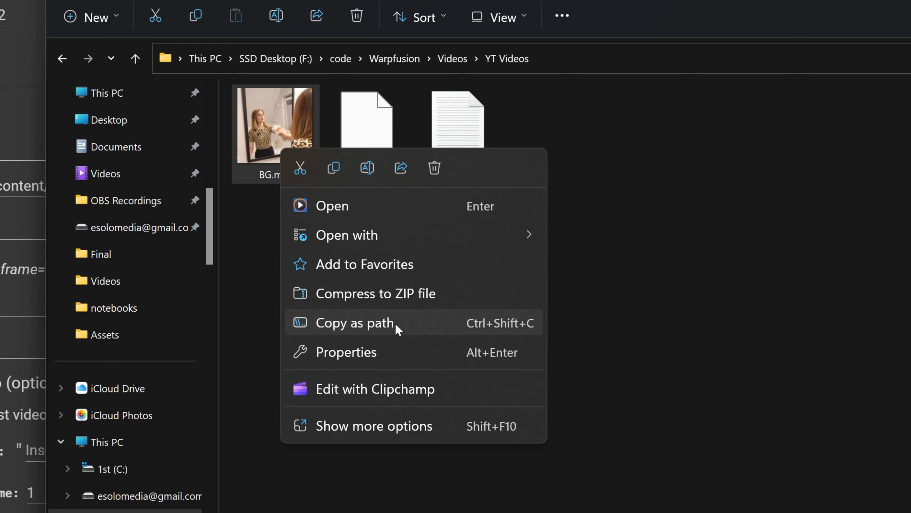
pyautogui.click(433, 307)
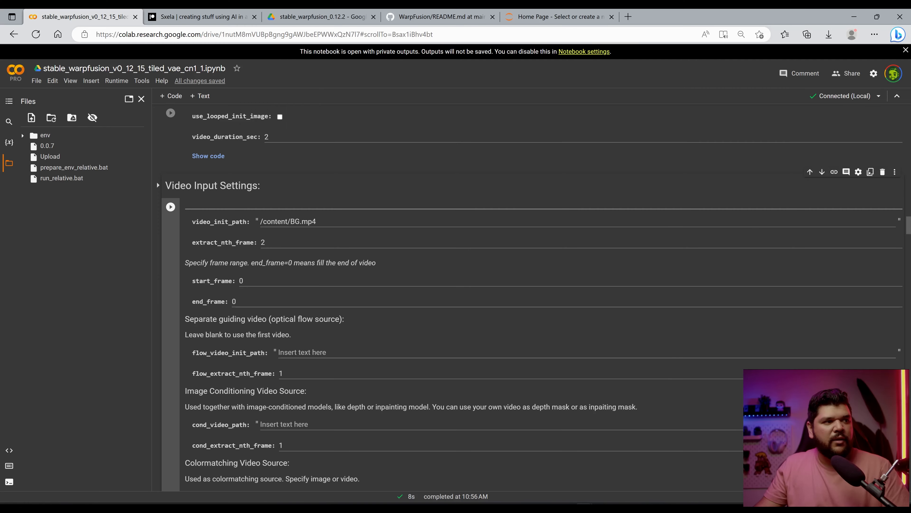
pyautogui.tripleClick(402, 217)
pyautogui.hotkey('ctrl', 'v')
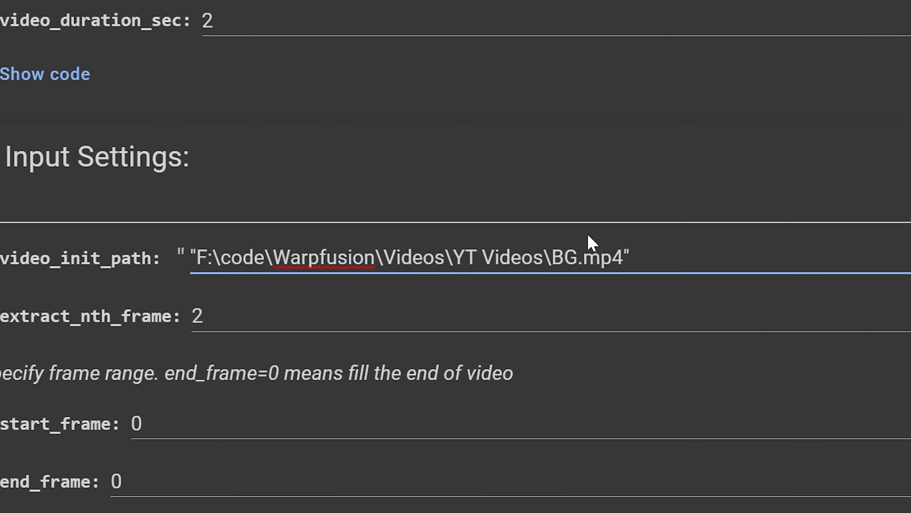
pyautogui.press('BackSpace')
pyautogui.press('BackSpace')
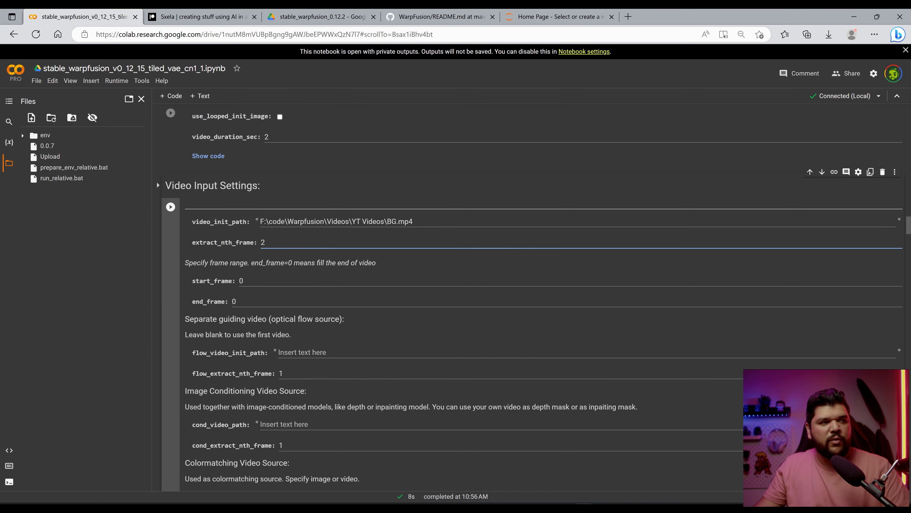
# Set model_path in the load model cell to F:\code\Warpfusion\Models\deliberate_v2.safetensors, using the path copied from the Models folder
pyautogui.scroll(-20, 296, 295)
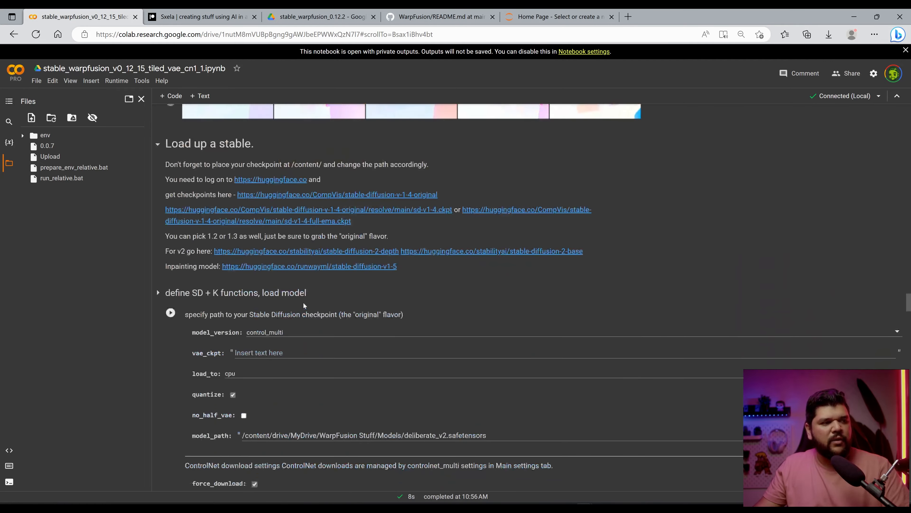
pyautogui.scroll(-3, 304, 304)
pyautogui.moveTo(910, 119); pyautogui.dragTo(486, 125)
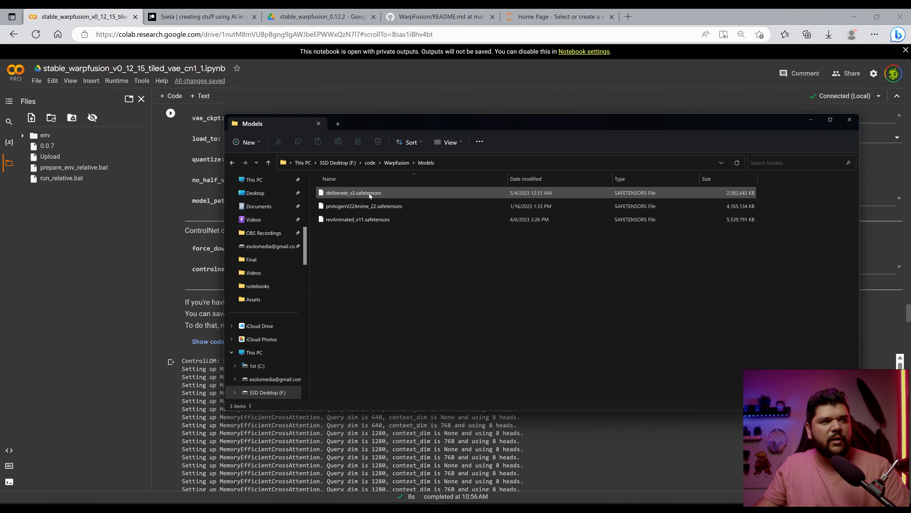
pyautogui.rightClick(369, 193)
pyautogui.click(417, 266)
pyautogui.click(210, 214)
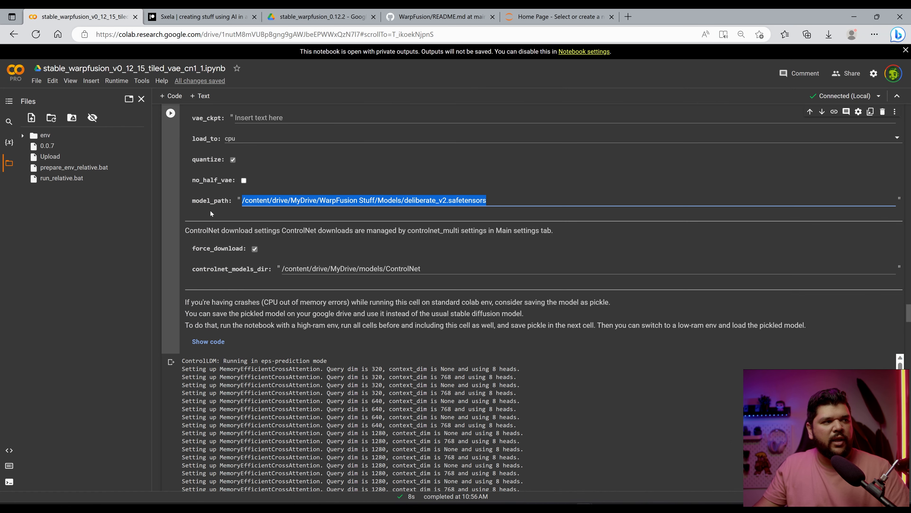
pyautogui.hotkey('ctrl', 'v')
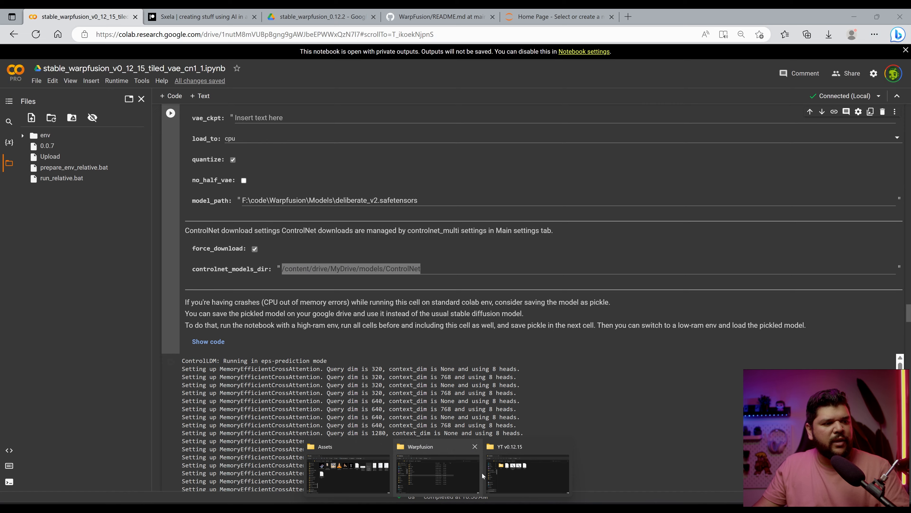
# Look in the YT v0.12.15 folder for ControlNet models and clear the controlnet_models_dir field
pyautogui.click(523, 473)
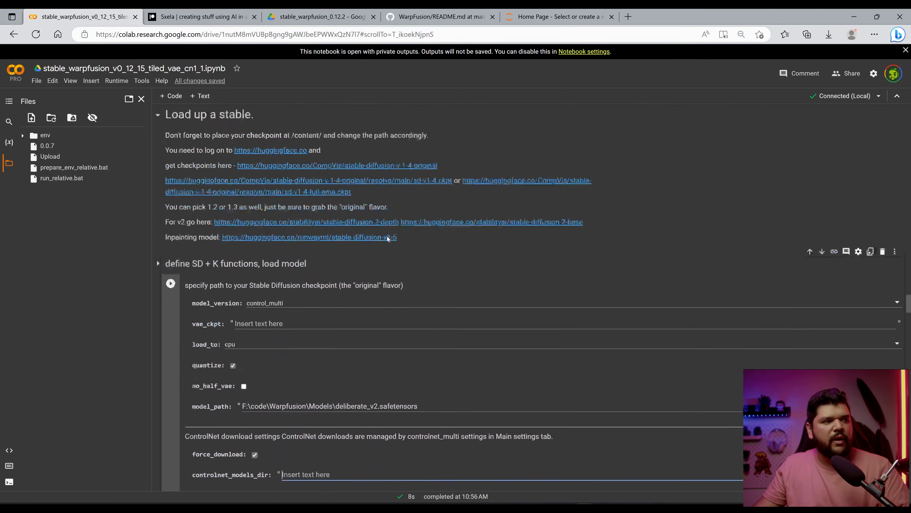
pyautogui.scroll(-8, 356, 295)
pyautogui.scroll(-10, 296, 330)
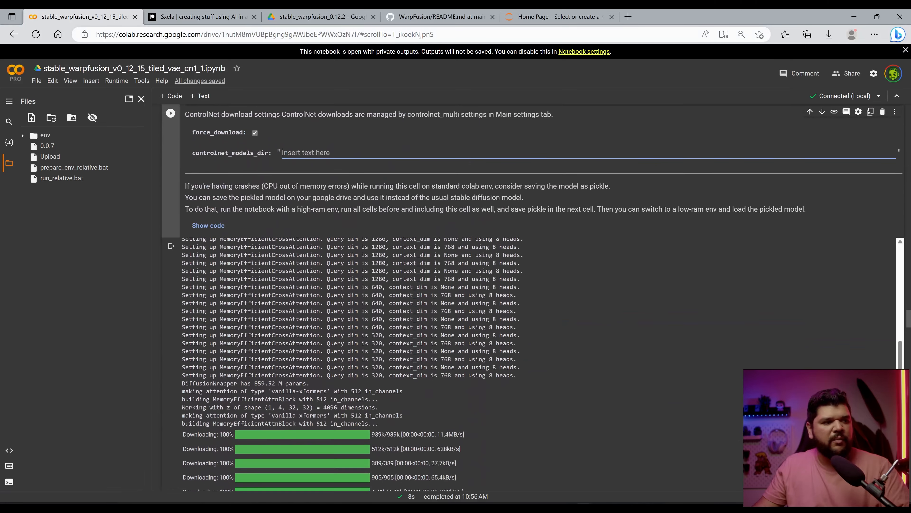
# Paste the path of WarpFusion_settings.txt from the YT Videos folder into the GUI cell's default settings field and run all cells
pyautogui.moveTo(432, 506)
pyautogui.click(524, 473)
pyautogui.click(426, 211)
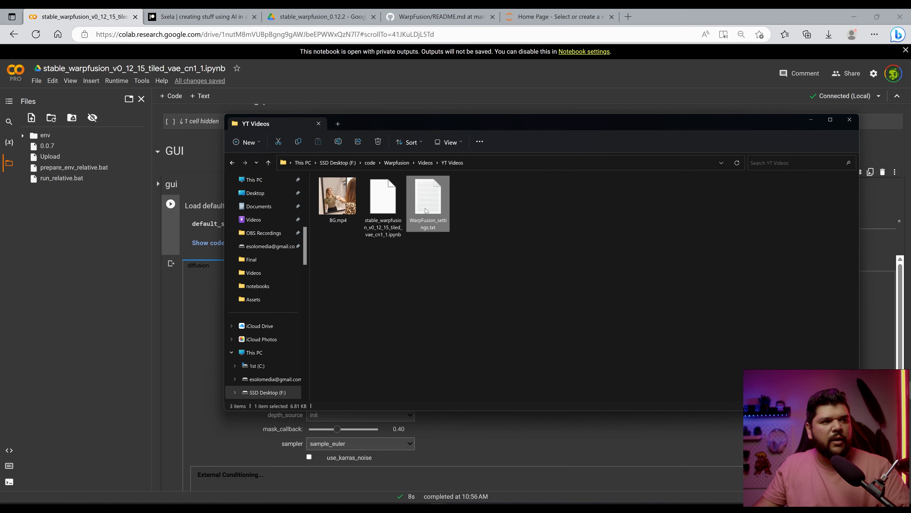
pyautogui.rightClick(426, 210)
pyautogui.click(474, 293)
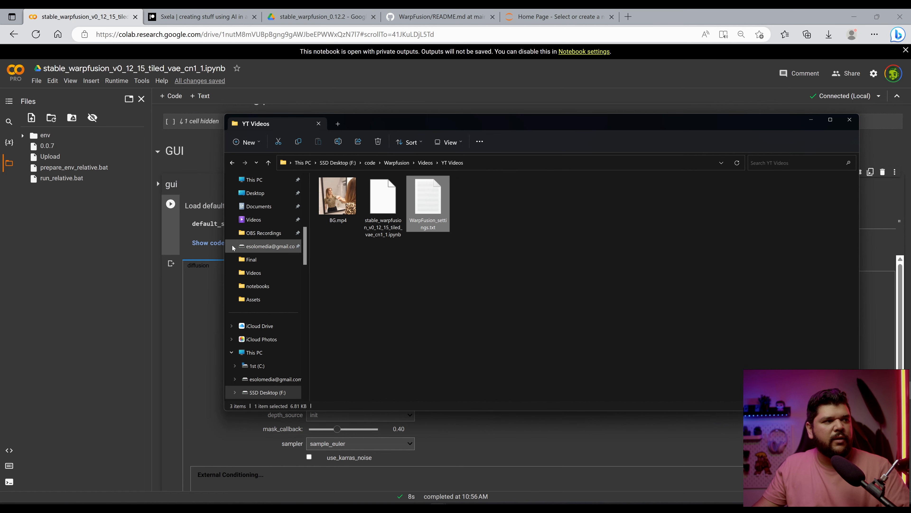
pyautogui.hotkey('alt', 'Tab')
pyautogui.hotkey('ctrl', 'v')
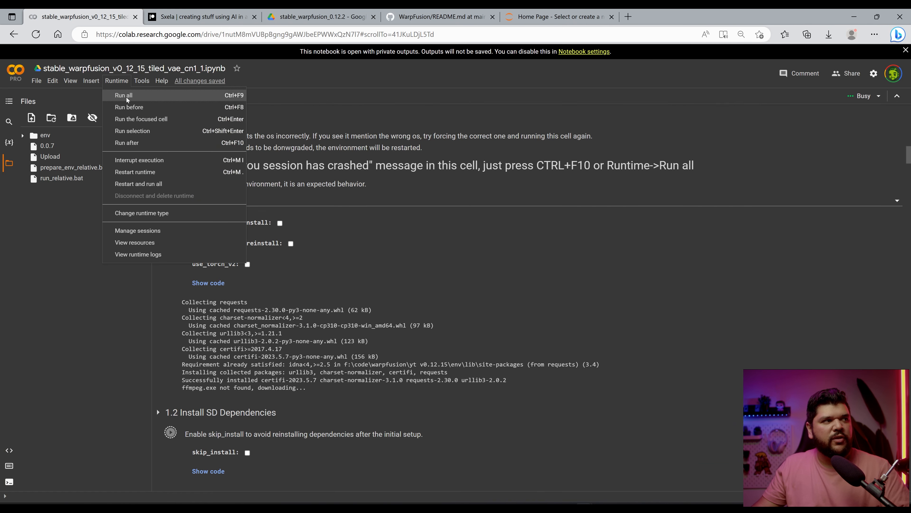
pyautogui.click(126, 97)
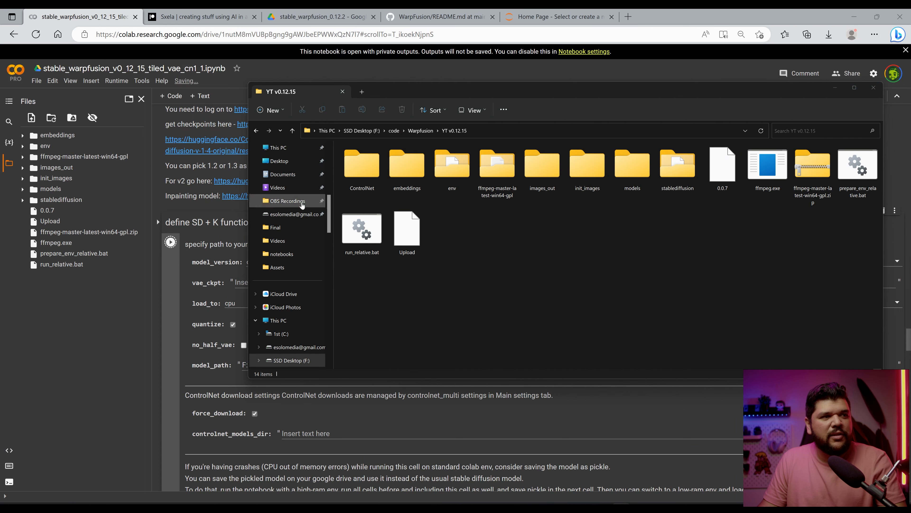
# Set controlnet_models_dir to F:\code\Warpfusion\YT v0.12.15\ControlNet\models, using the path copied from that folder
pyautogui.doubleClick(362, 163)
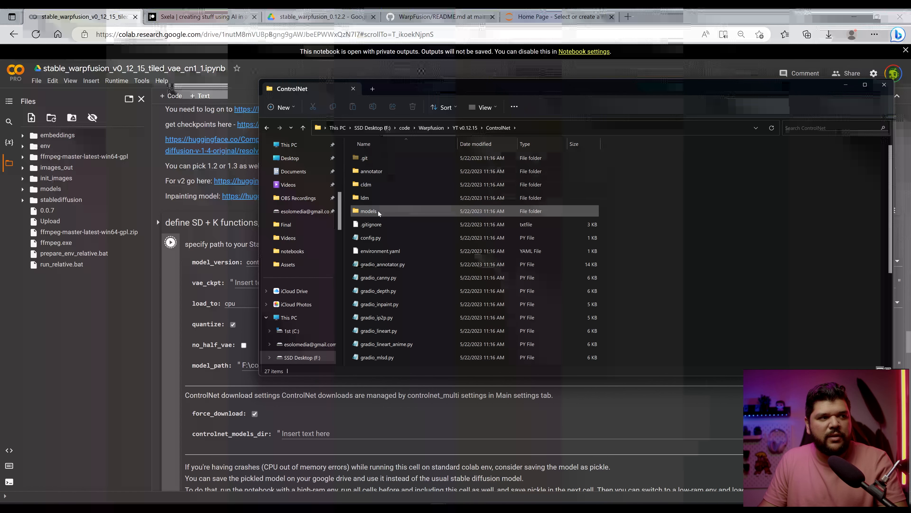
pyautogui.doubleClick(378, 211)
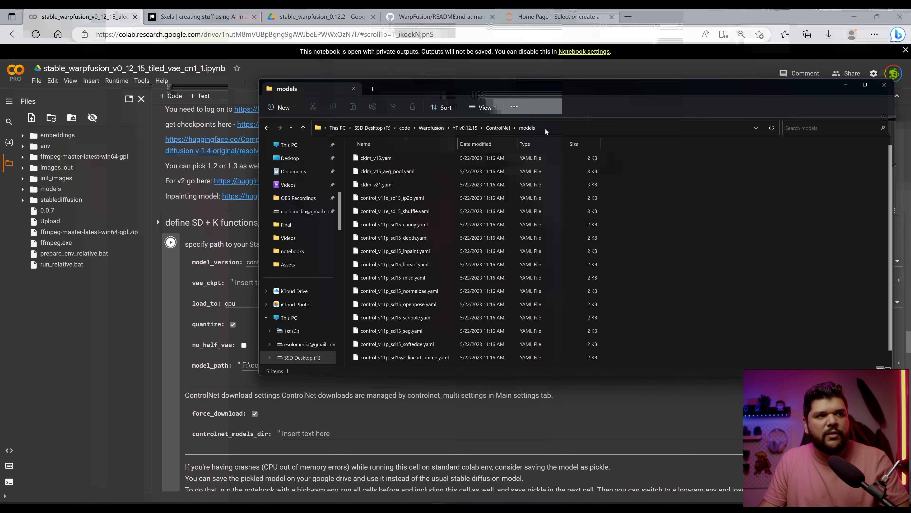
pyautogui.click(545, 128)
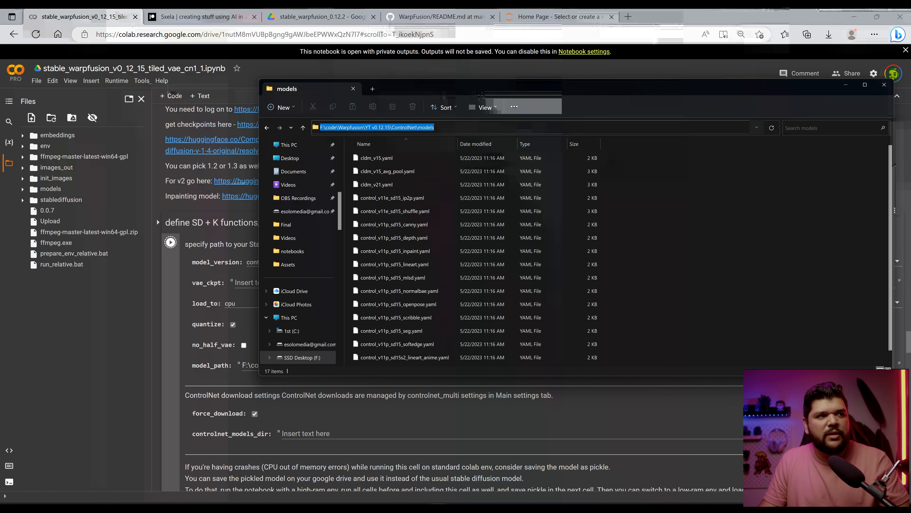
pyautogui.click(200, 361)
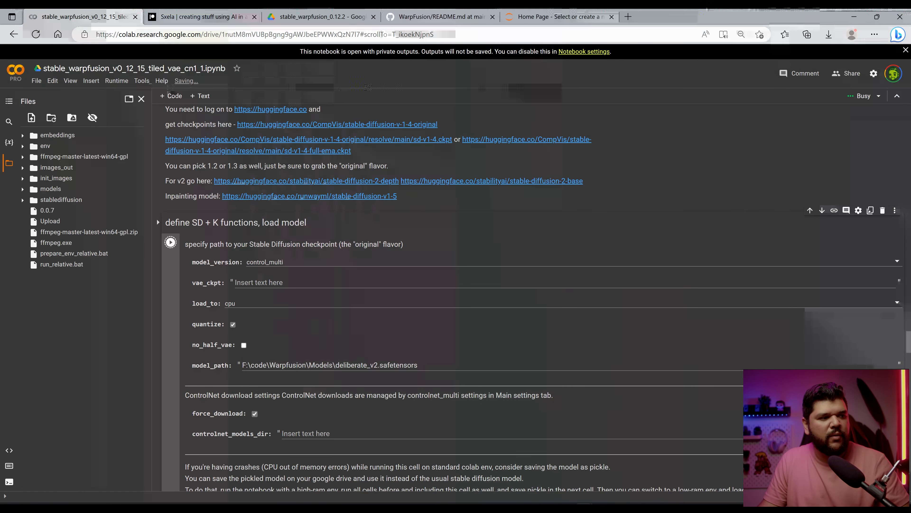
pyautogui.scroll(-2, 460, 298)
pyautogui.click(266, 381)
pyautogui.hotkey('ctrl', 'v')
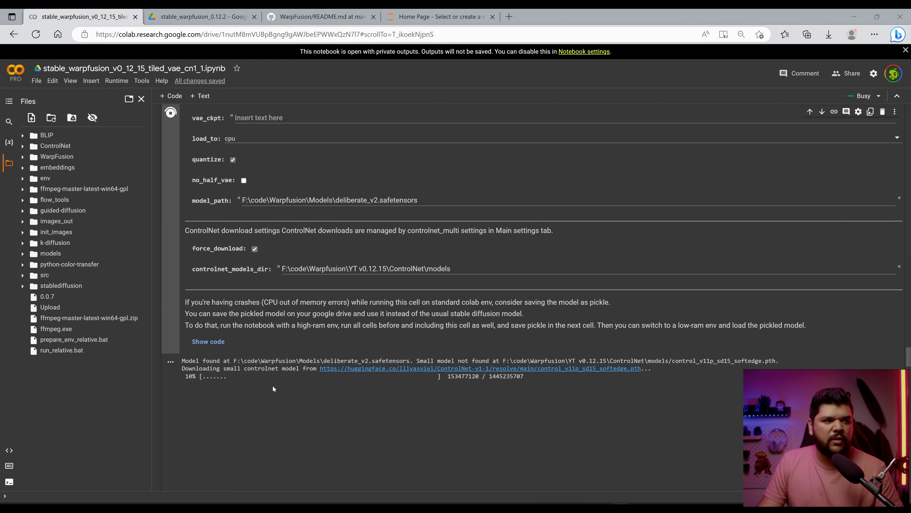
pyautogui.scroll(-1, 269, 353)
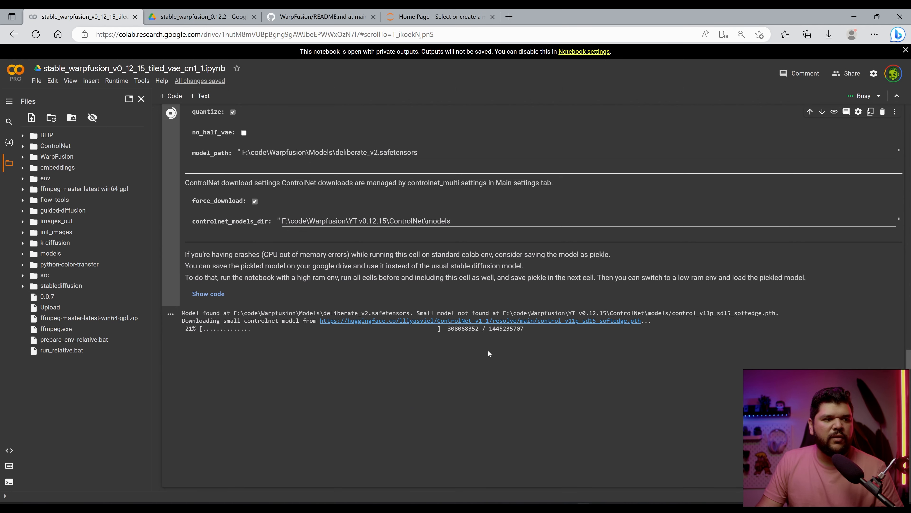
pyautogui.scroll(1, 193, 134)
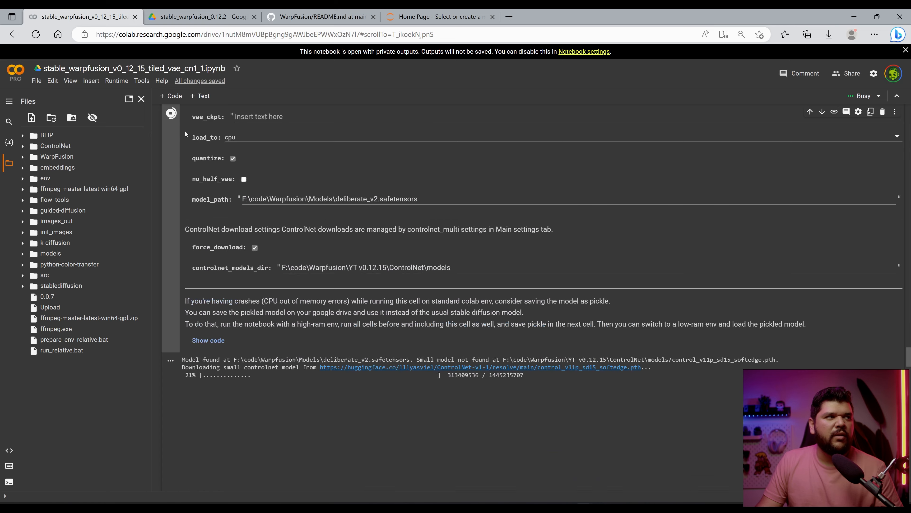
pyautogui.click(117, 80)
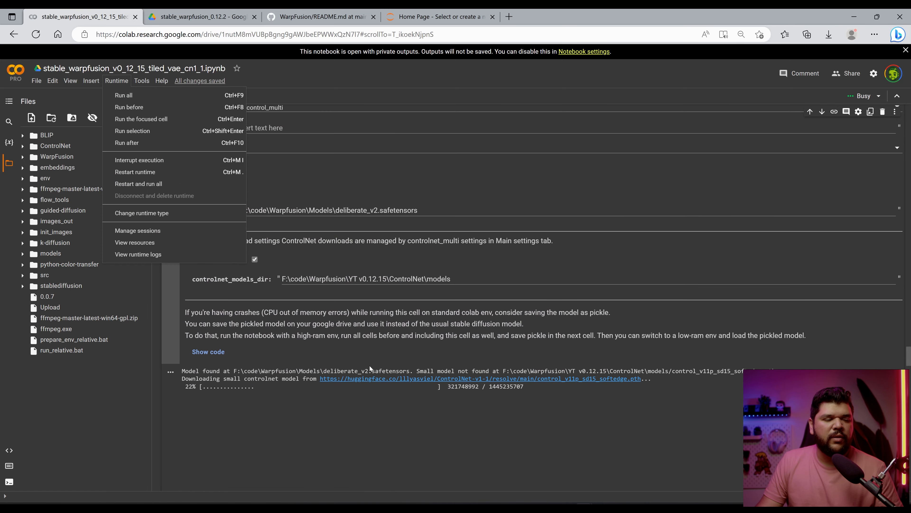
pyautogui.click(309, 290)
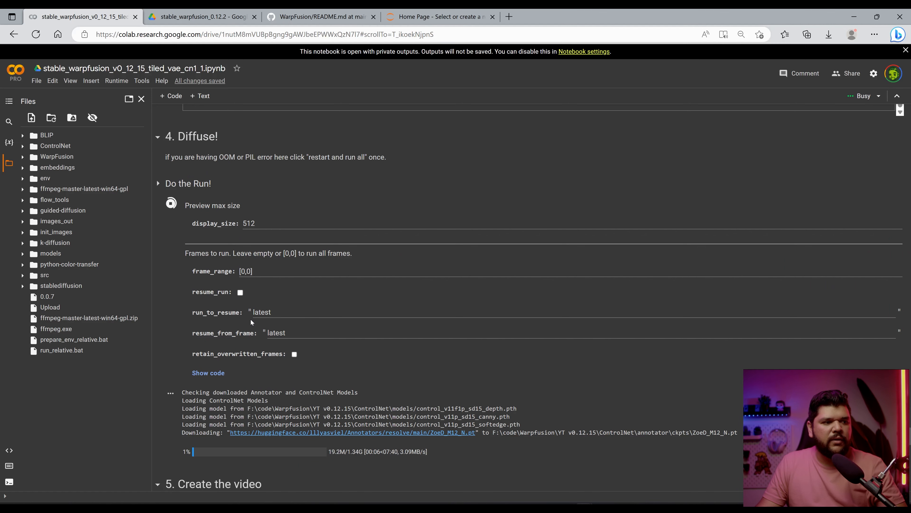
pyautogui.scroll(-2, 355, 459)
pyautogui.scroll(2, 355, 415)
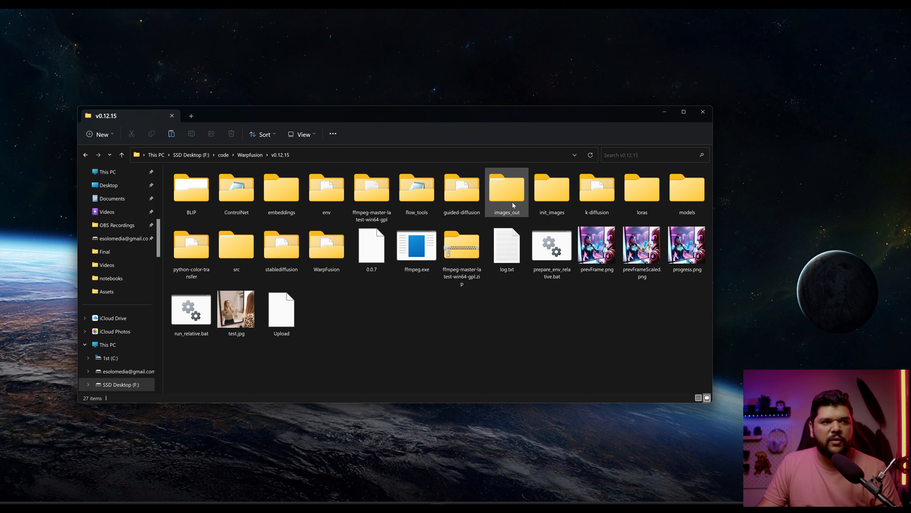
# Look through the output frames and settings files in the v0.12.15 images_out\stable_warpfusion_0.12.2 folder, and close the Dance YT video
pyautogui.doubleClick(517, 193)
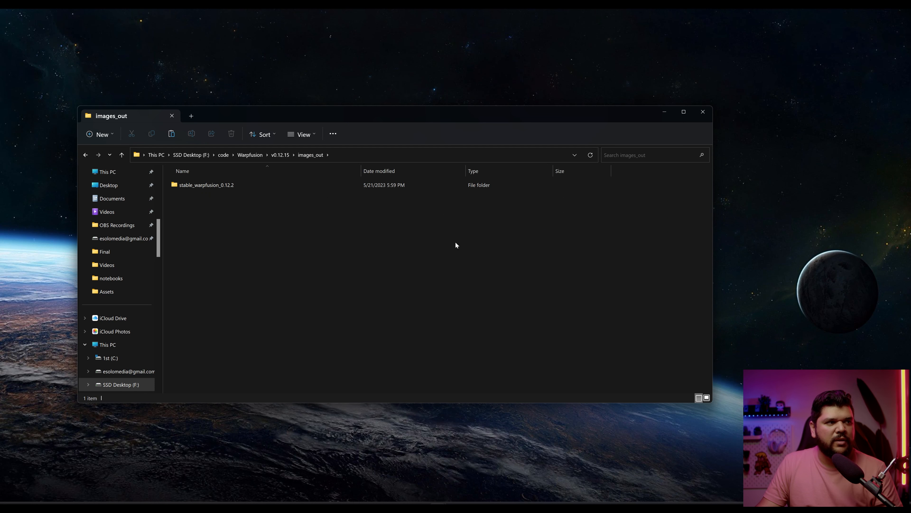
pyautogui.doubleClick(222, 185)
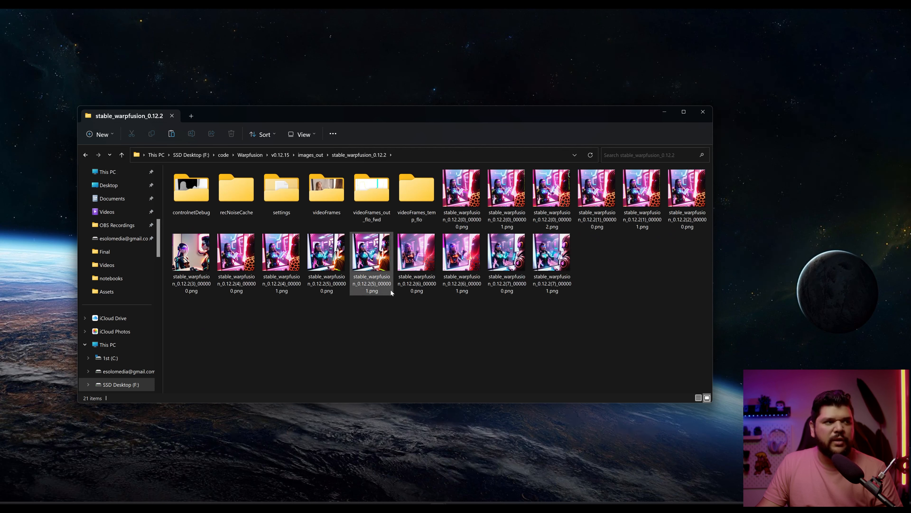
pyautogui.doubleClick(279, 192)
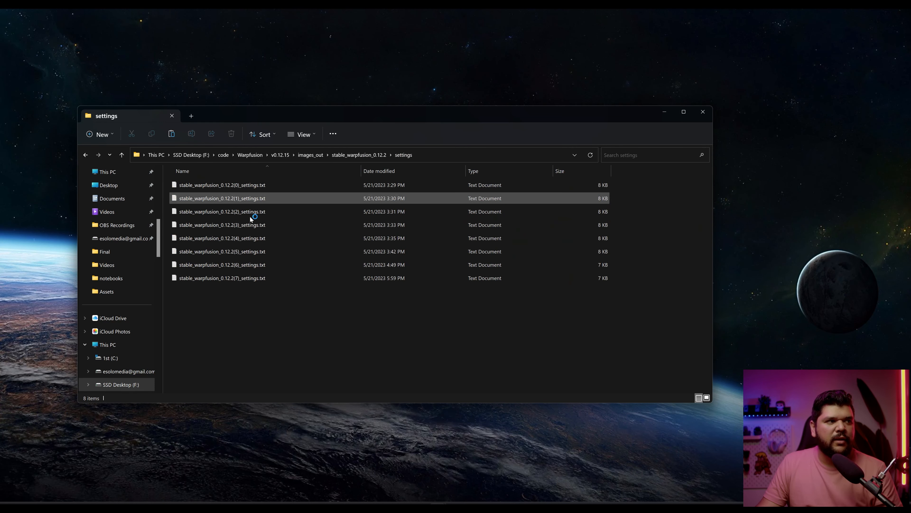
pyautogui.hotkey('alt', 'Left')
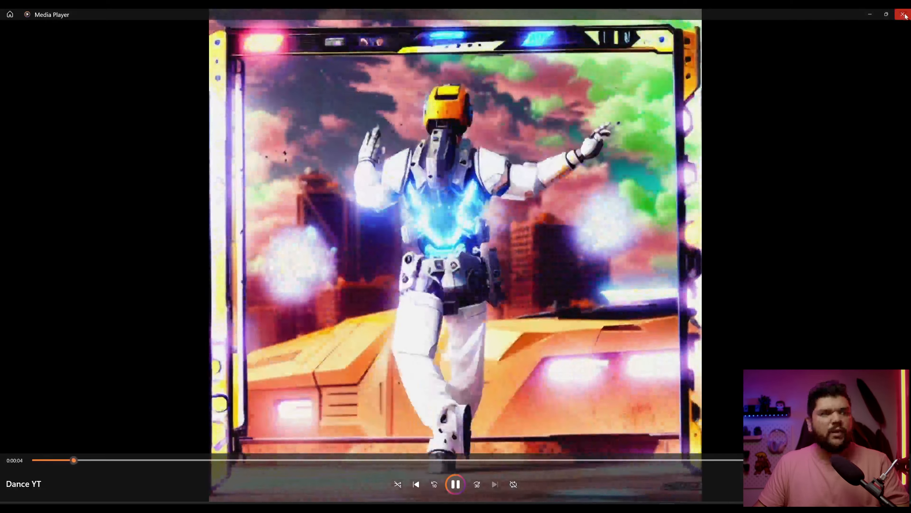
pyautogui.click(903, 14)
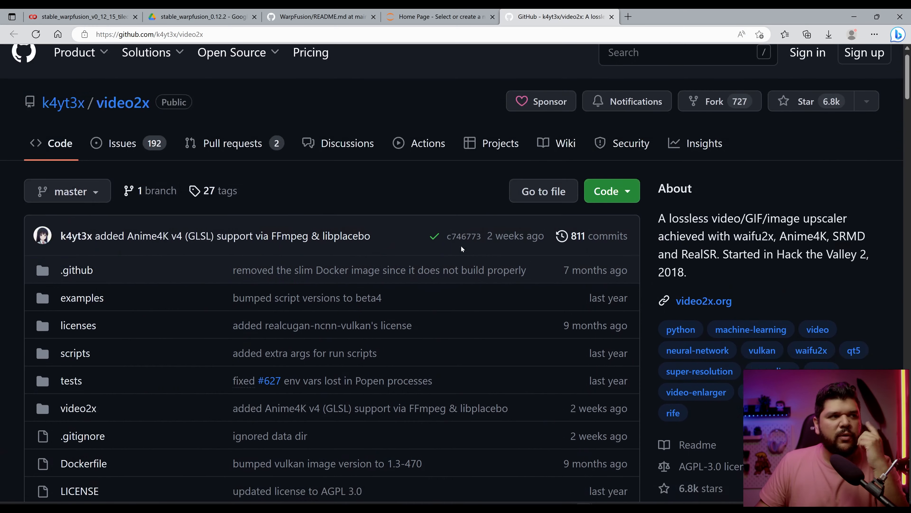
# Read the k4yt3x/video2x README on GitHub, covering the Windows release, Google Colab and nightly release sections
pyautogui.scroll(1, 460, 245)
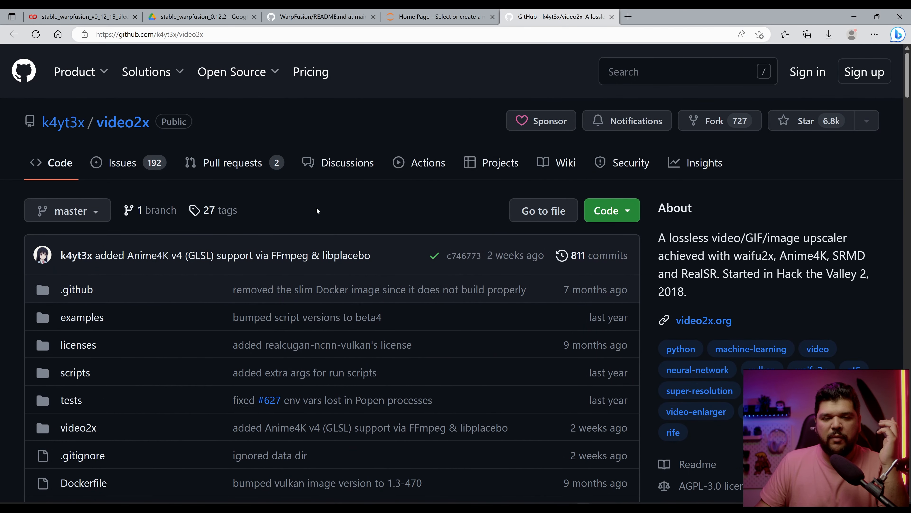
pyautogui.scroll(-10, 325, 226)
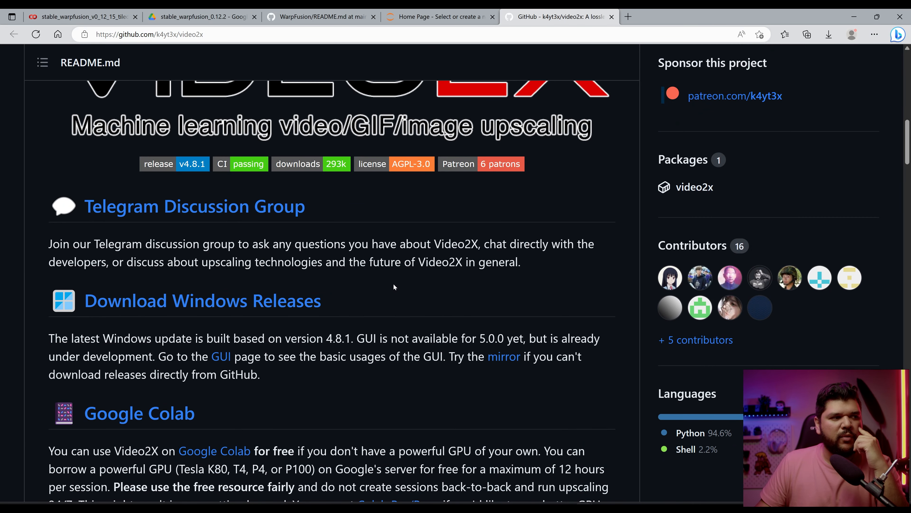
pyautogui.scroll(-2, 393, 284)
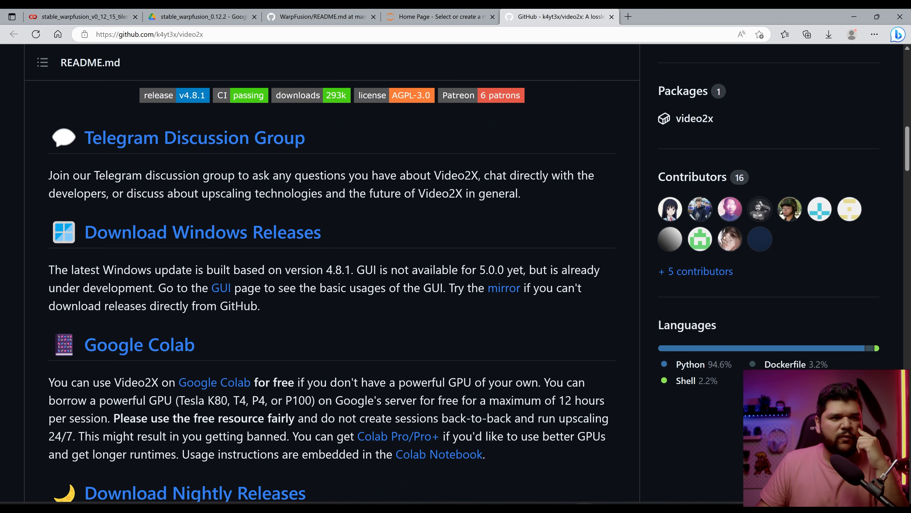
pyautogui.scroll(3, 308, 280)
pyautogui.scroll(-8, 309, 280)
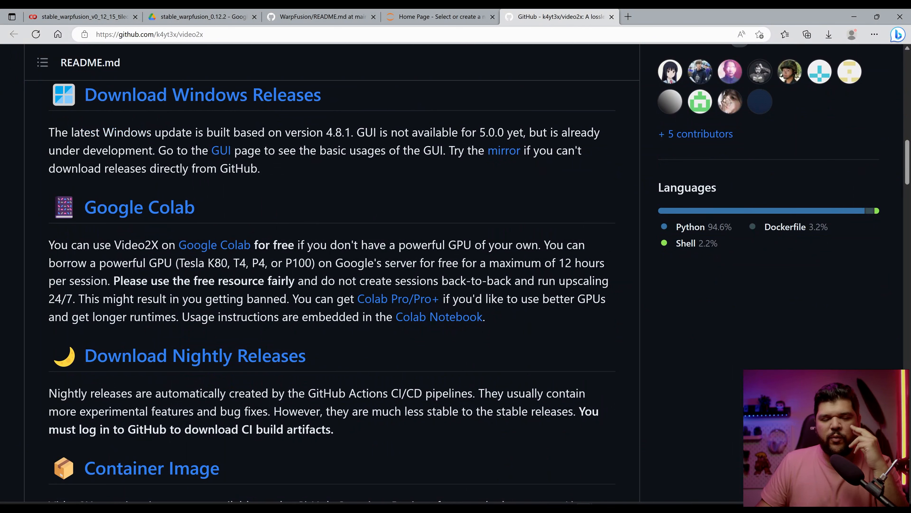
pyautogui.scroll(2, 303, 278)
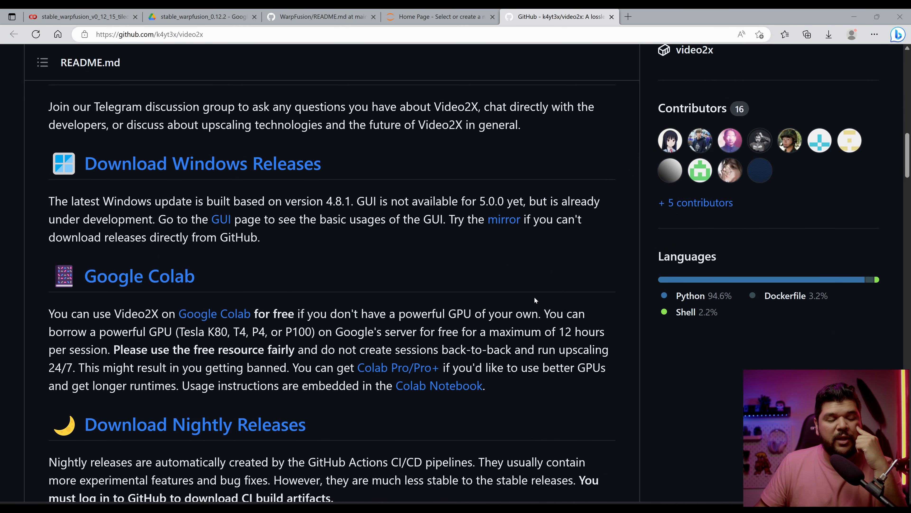
# Load Dance YT.mp4 from the YT folder into Topaz Video AI, examine the output resolution options, and close the program
pyautogui.click(664, 503)
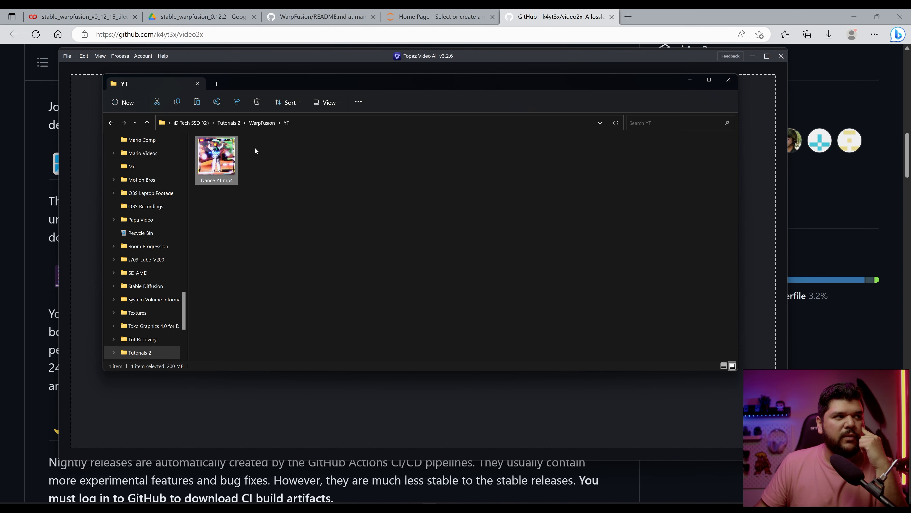
pyautogui.moveTo(215, 160); pyautogui.dragTo(598, 439)
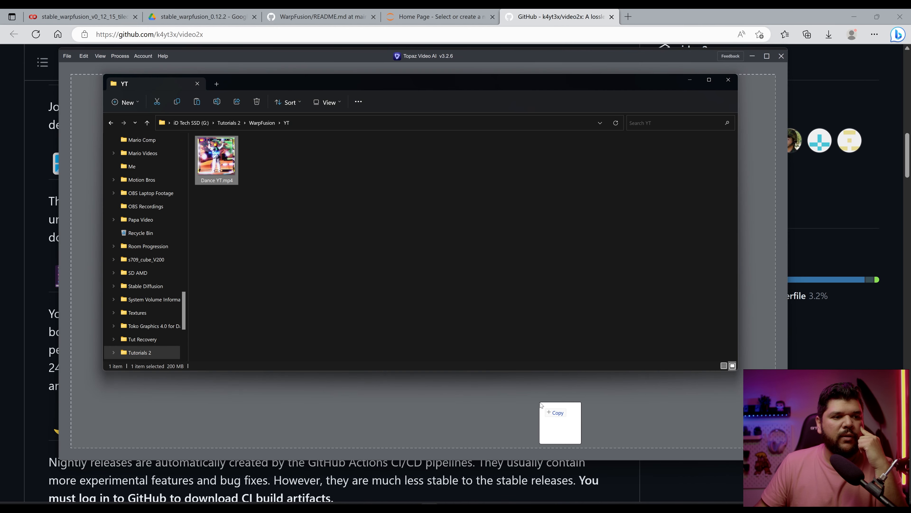
pyautogui.click(706, 160)
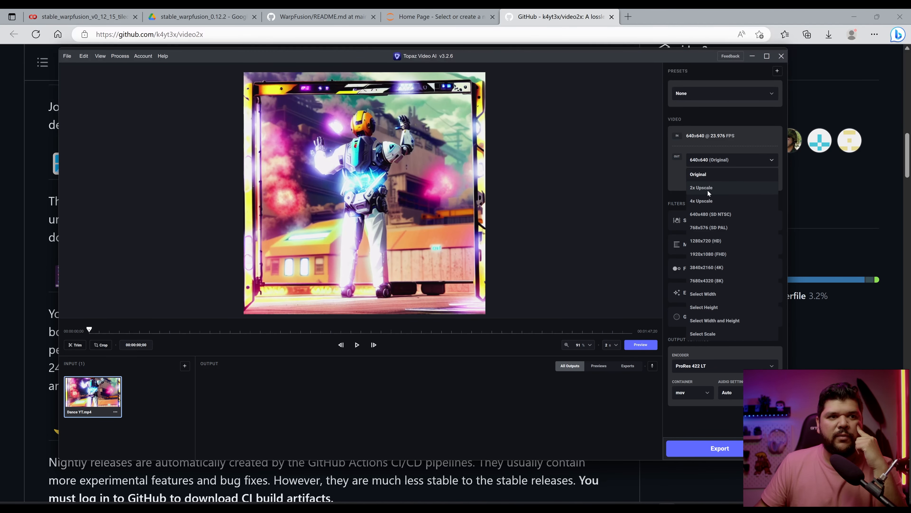
pyautogui.click(471, 394)
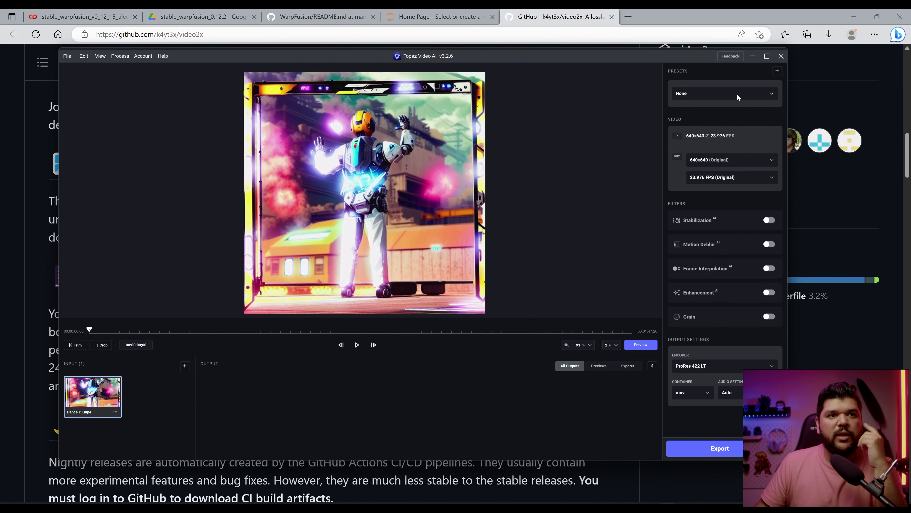
pyautogui.click(781, 56)
pyautogui.click(386, 280)
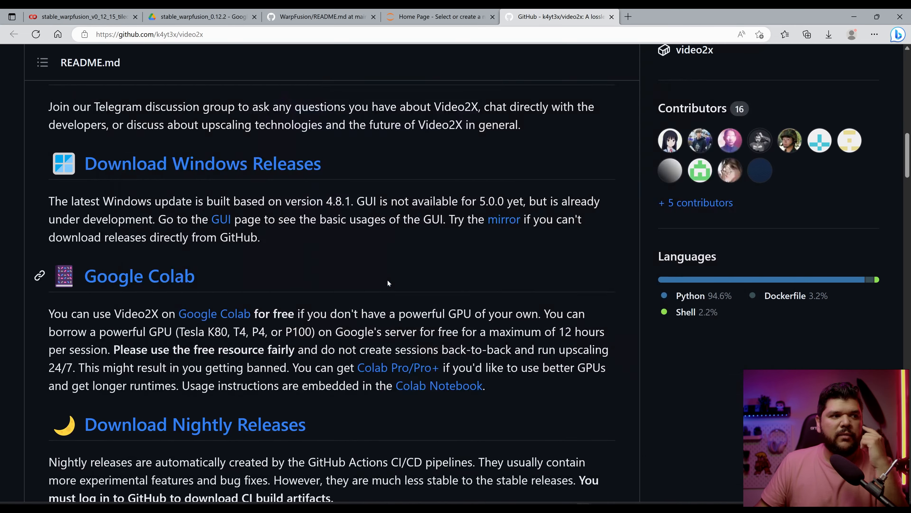
# Open the GUI wiki page from the Video2X README and follow its link to the latest GUI release download
pyautogui.hotkey('alt', 'Tab')
pyautogui.click(689, 79)
pyautogui.scroll(4, 220, 359)
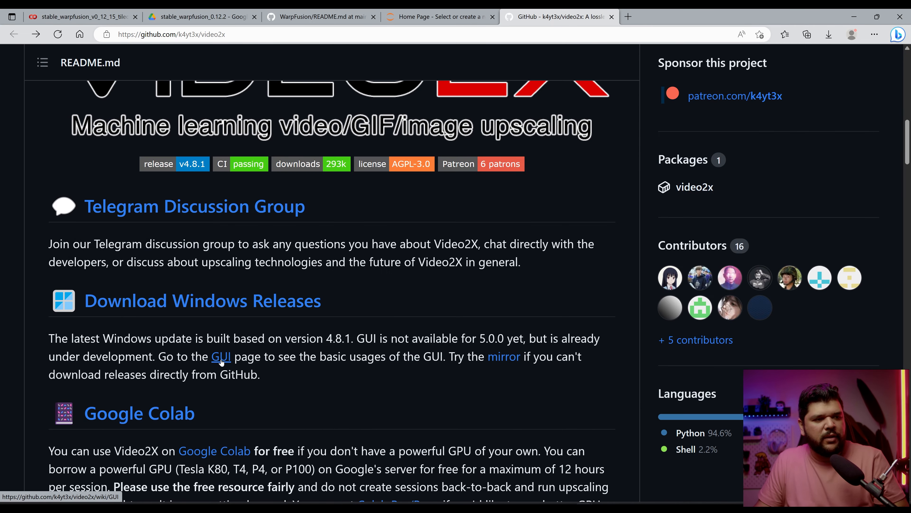
pyautogui.scroll(-2, 219, 359)
pyautogui.click(221, 289)
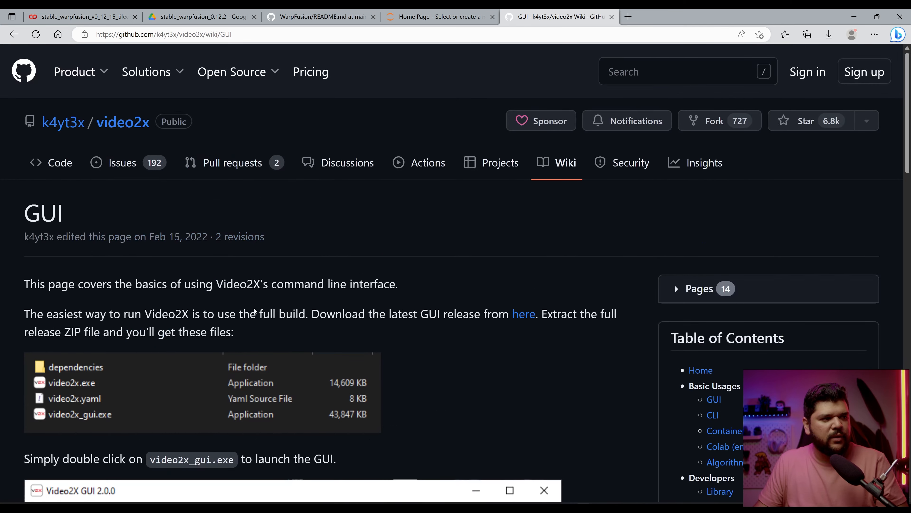
pyautogui.click(521, 320)
pyautogui.scroll(-5, 521, 319)
pyautogui.scroll(-5, 260, 405)
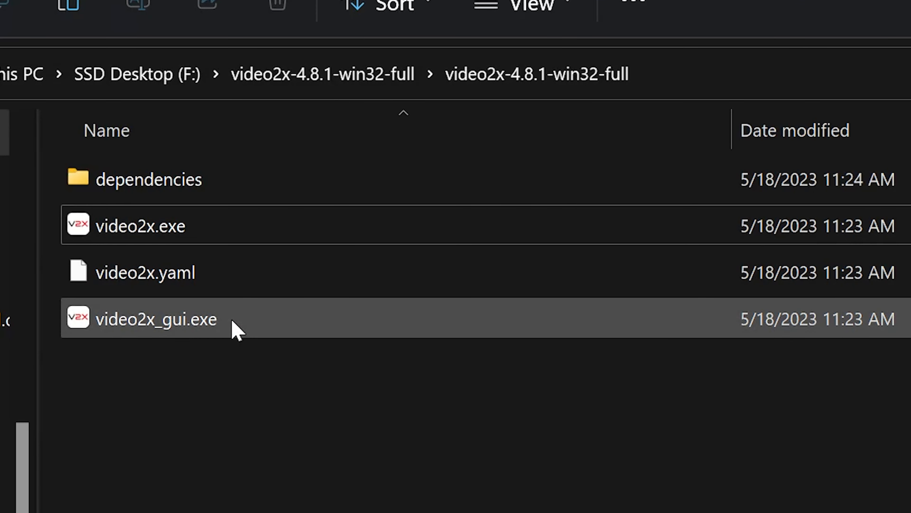
# Launch video2x_gui.exe from the video2x-4.8.1-win32-full folder and enlarge its window to show all settings
pyautogui.doubleClick(235, 329)
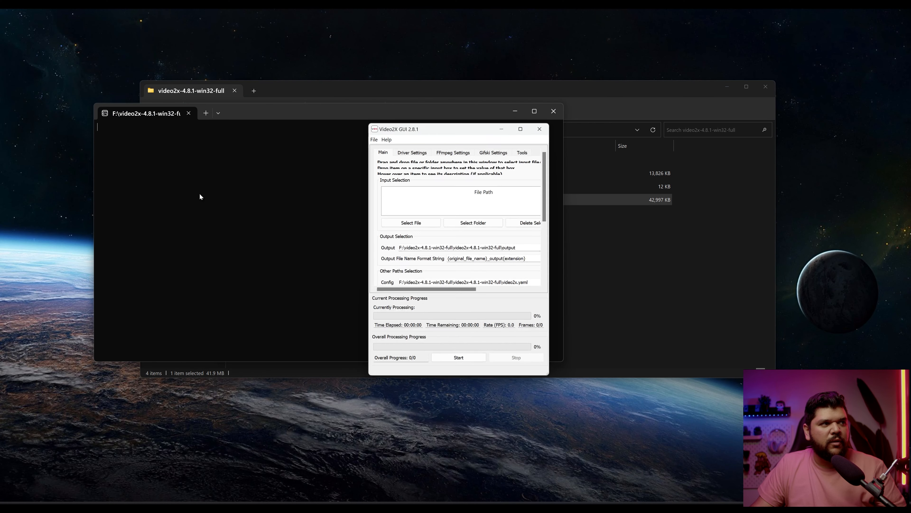
pyautogui.moveTo(481, 134); pyautogui.dragTo(380, 84)
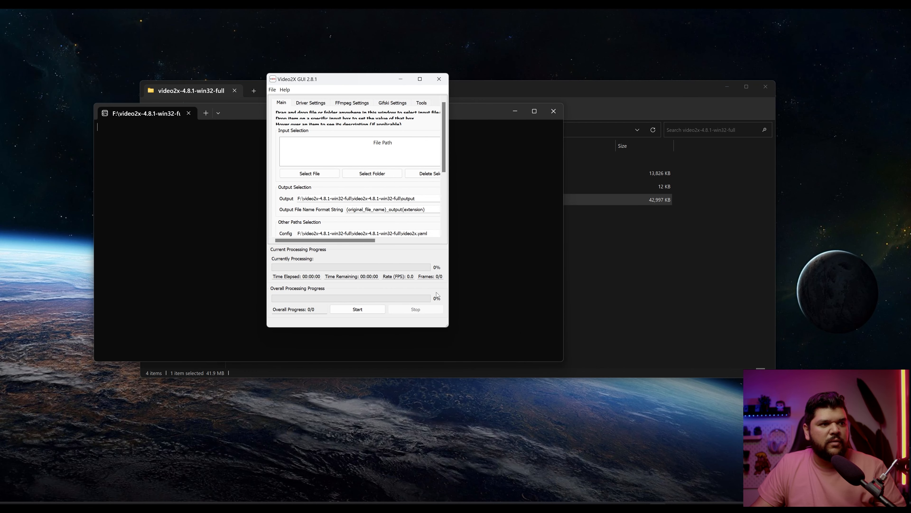
pyautogui.moveTo(447, 326); pyautogui.dragTo(677, 412)
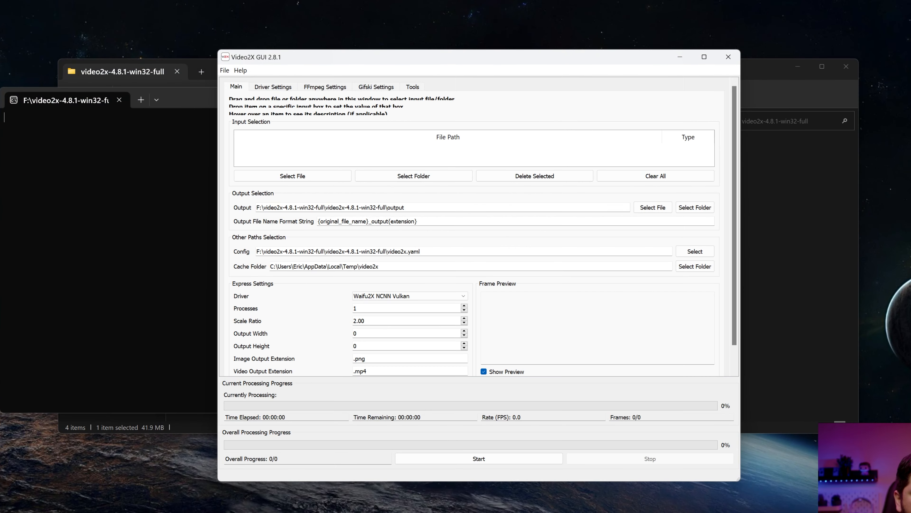
# Add Dance YT.mp4 from the YT folder as the Video2X input, run the upscale and dismiss the completion message
pyautogui.click(495, 511)
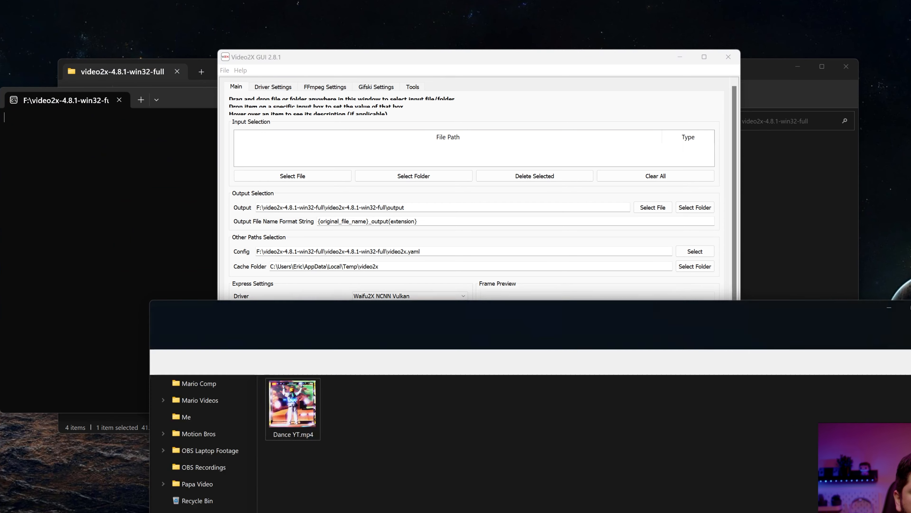
pyautogui.moveTo(561, 314); pyautogui.dragTo(756, 204)
pyautogui.moveTo(489, 301); pyautogui.dragTo(461, 150)
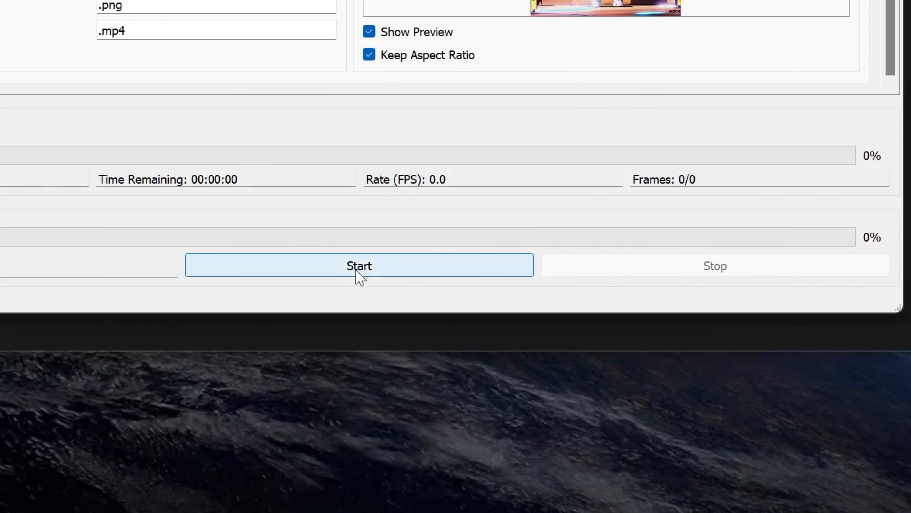
pyautogui.click(356, 270)
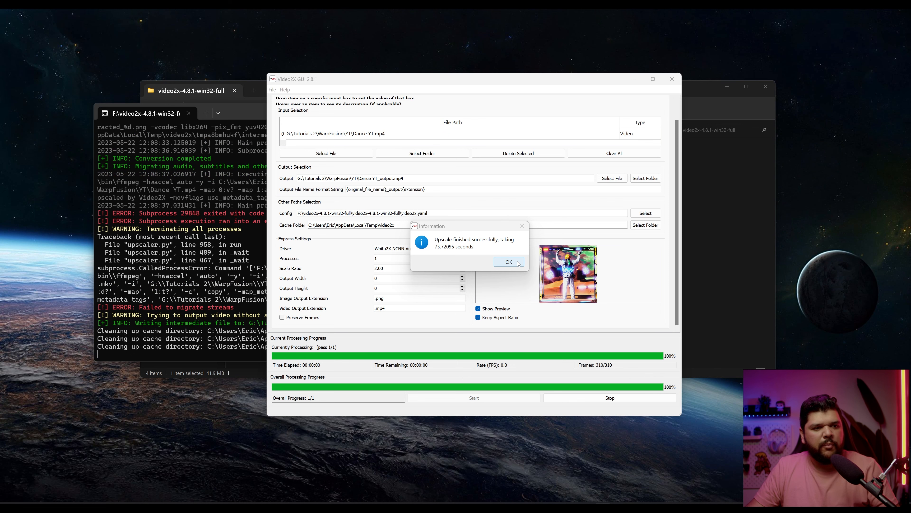
pyautogui.click(517, 263)
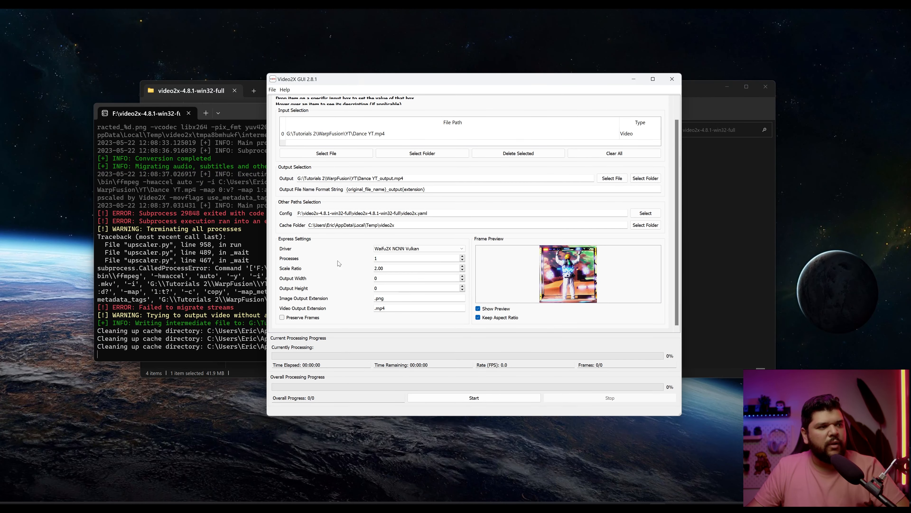
# Switch to the YT folder, try to play Dance YT_output.mp4 and close the media player
pyautogui.click(739, 285)
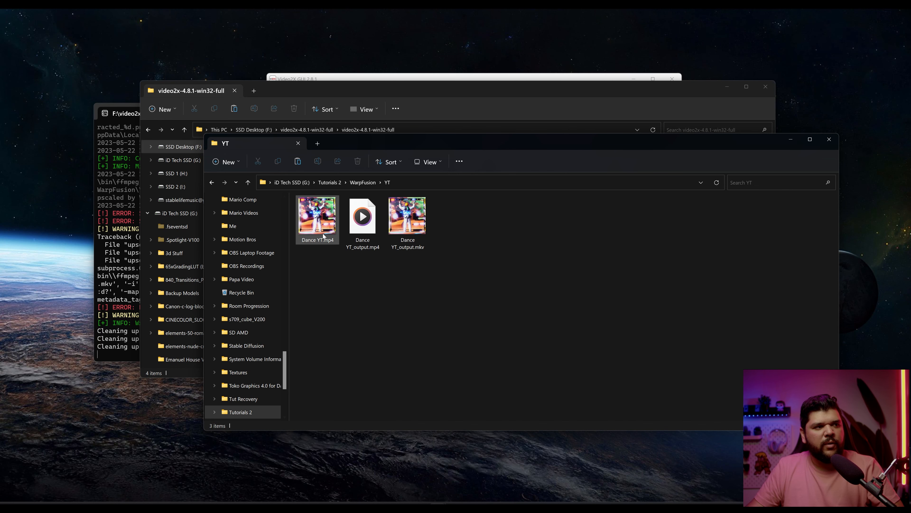
pyautogui.click(373, 234)
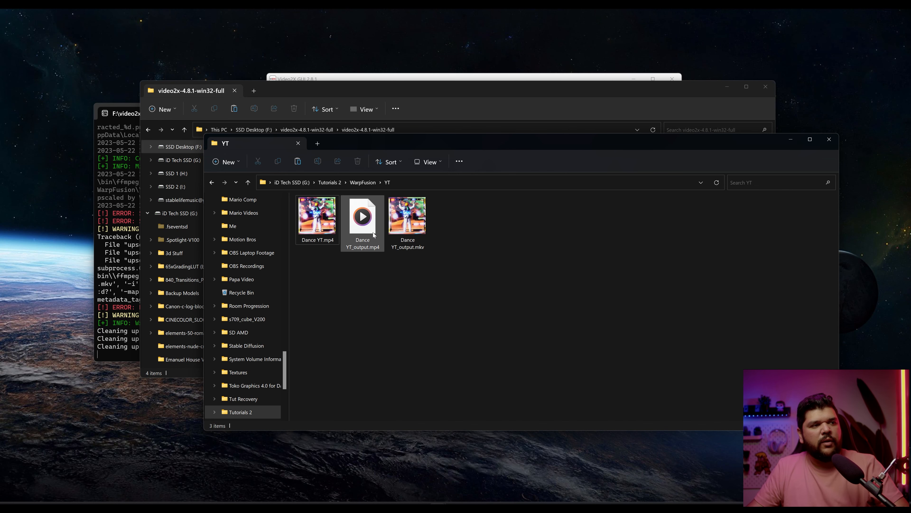
pyautogui.doubleClick(372, 232)
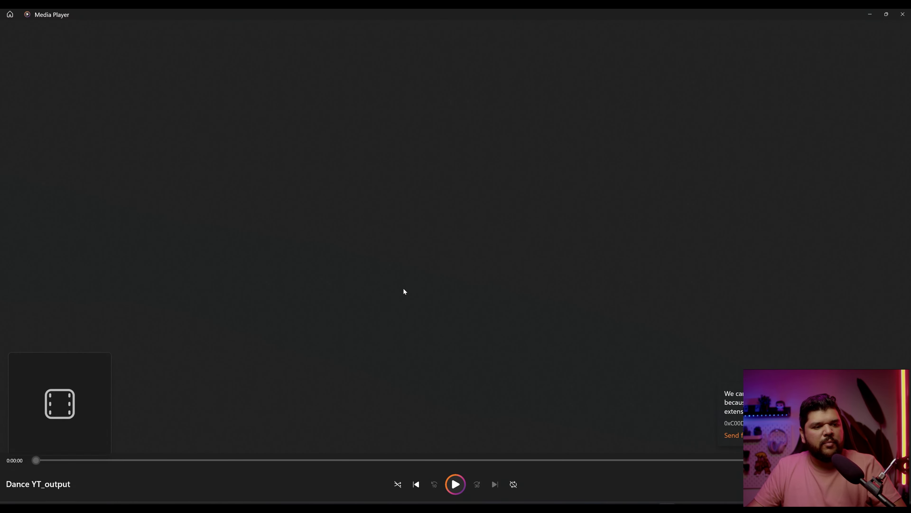
pyautogui.click(903, 14)
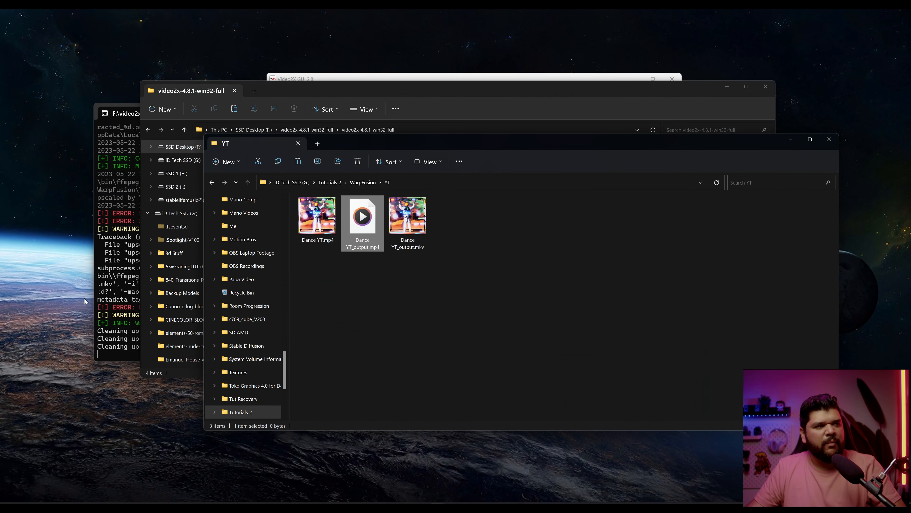
# Bring up the Video2X console log, return to the YT folder, and open Dance YT_output.mkv for viewing
pyautogui.click(120, 235)
pyautogui.click(598, 290)
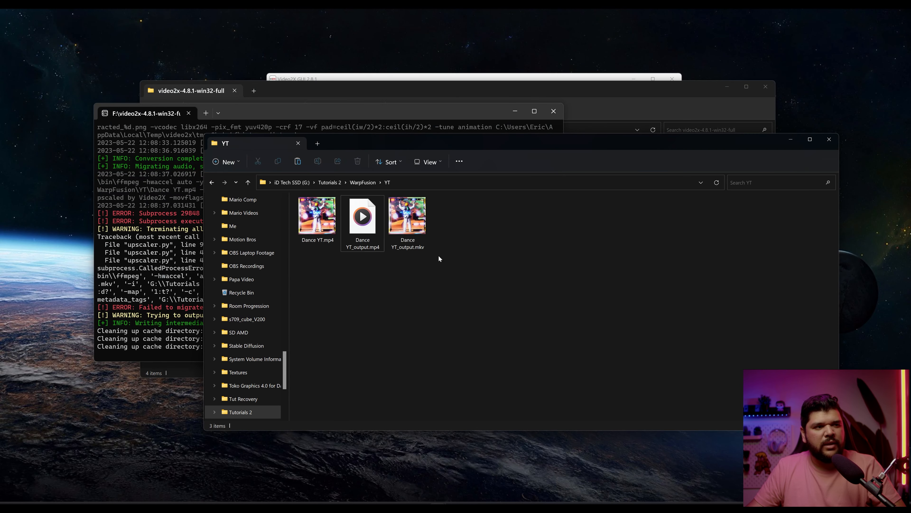
pyautogui.doubleClick(419, 247)
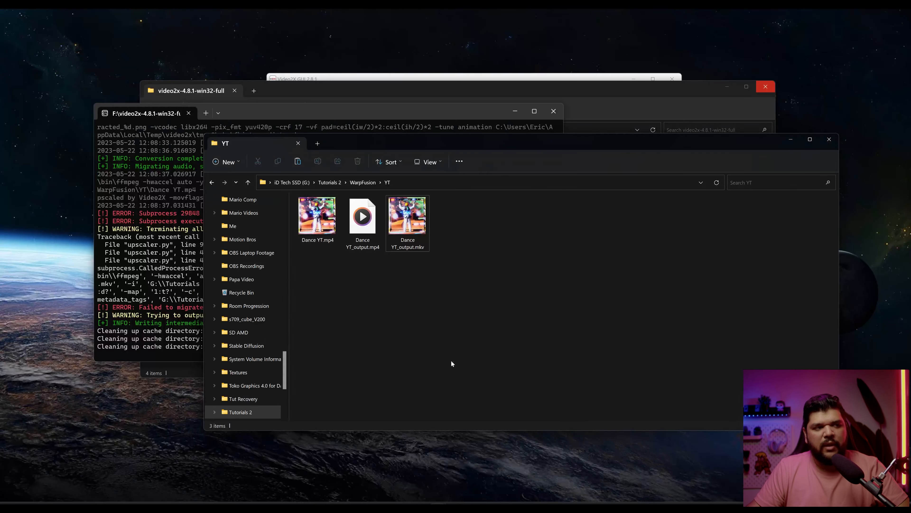
pyautogui.click(421, 232)
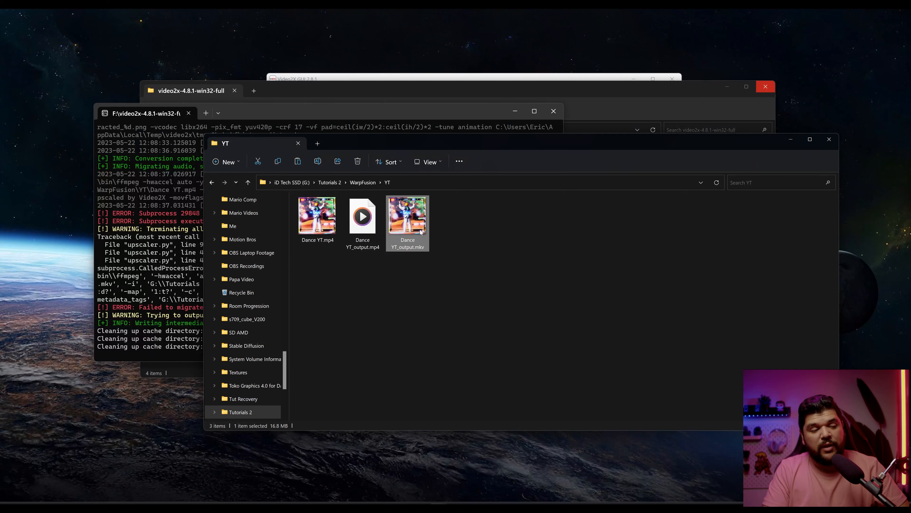
# Launch VLC media player, open its Convert / Save dialog and add Dance YT_output.mkv from the YT folder as the source file
pyautogui.press('super')
pyautogui.write('vl')
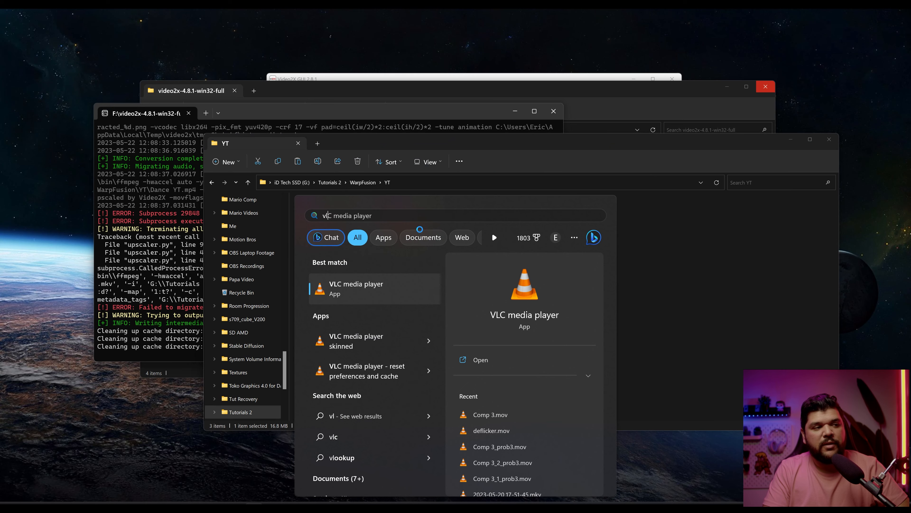
pyautogui.press('Return')
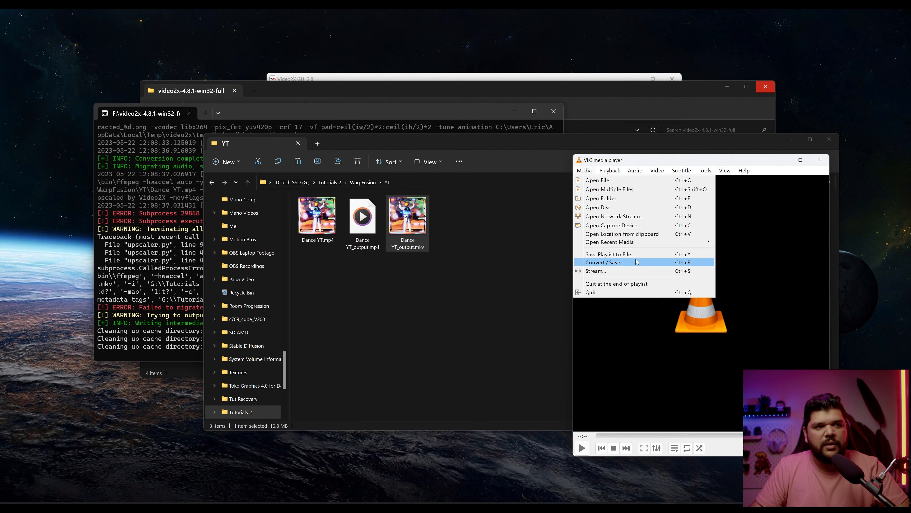
pyautogui.click(717, 217)
pyautogui.click(584, 171)
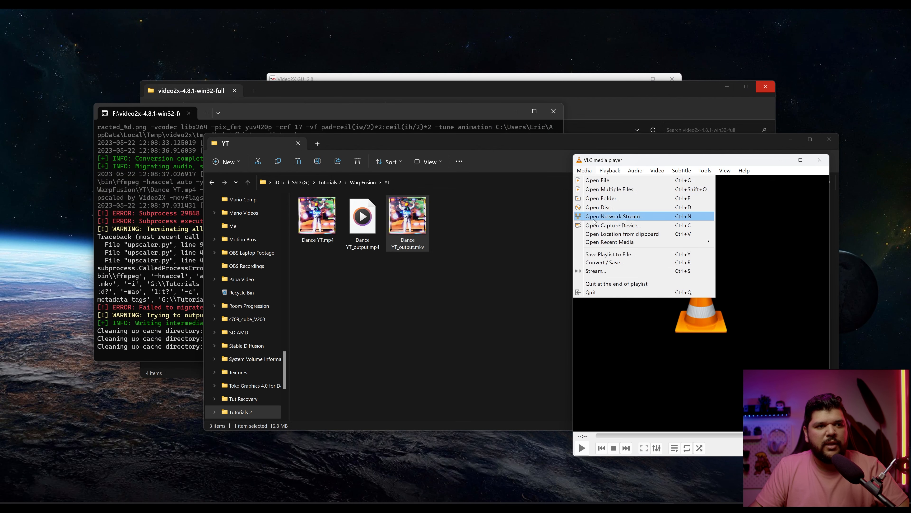
pyautogui.click(605, 263)
pyautogui.moveTo(411, 229); pyautogui.dragTo(664, 267)
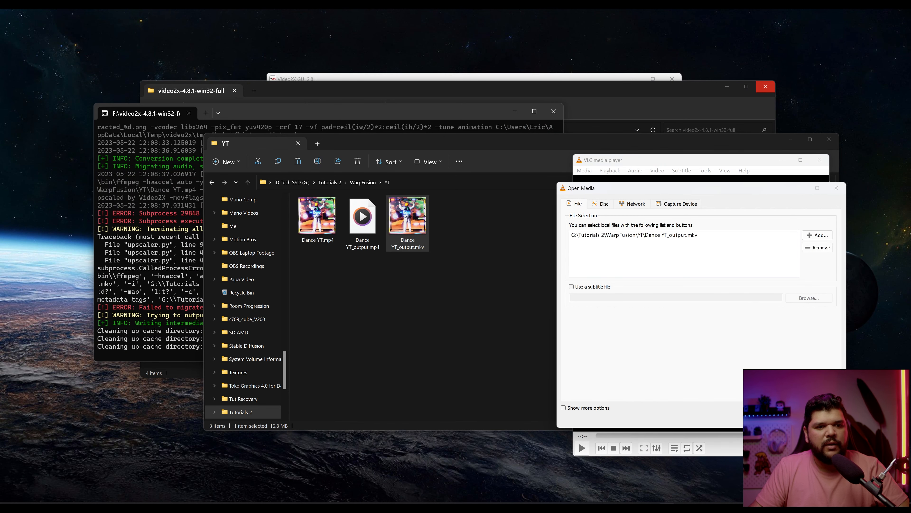
# Convert the added video to MP4, saving it as upscale.mp4 in the YT folder
pyautogui.click(786, 418)
pyautogui.click(791, 365)
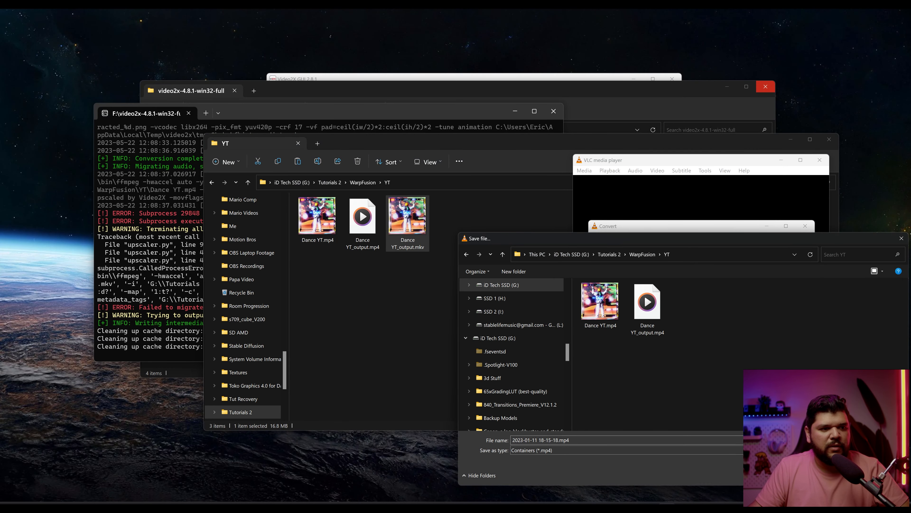
pyautogui.write('up')
pyautogui.click(766, 381)
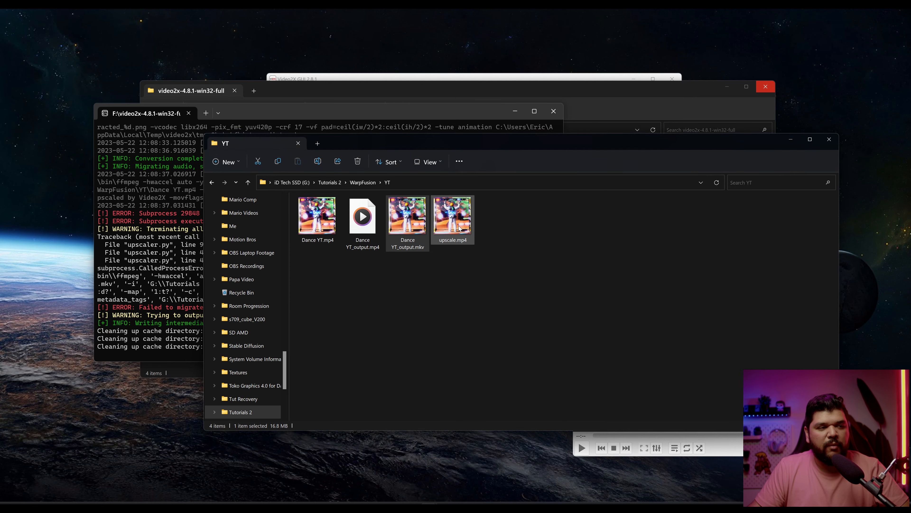
# Play upscale.mp4 from the YT folder to check the result, and close both the video playback and VLC media player
pyautogui.doubleClick(459, 228)
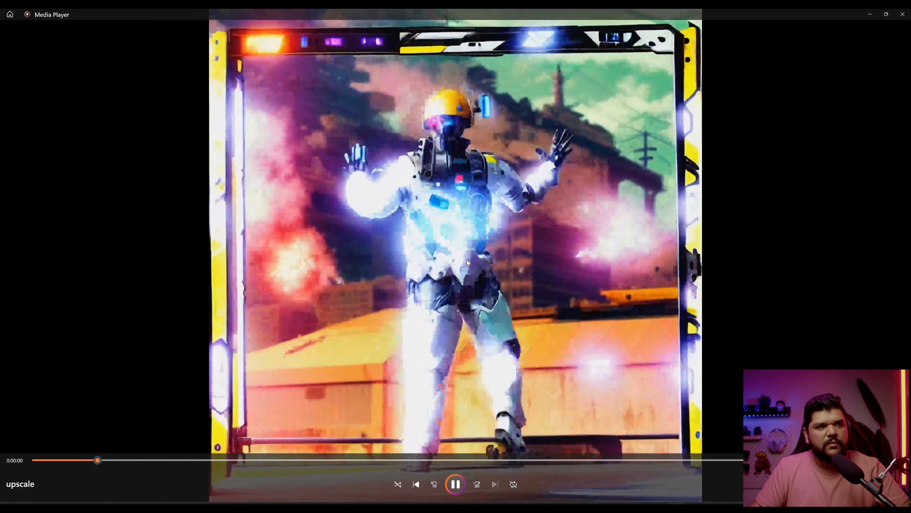
pyautogui.hotkey('alt', 'F4')
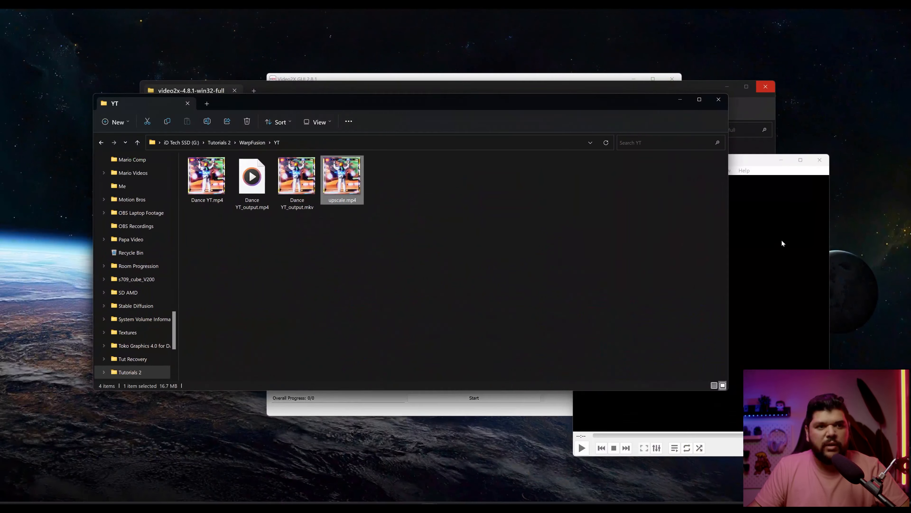
pyautogui.click(775, 257)
pyautogui.click(820, 162)
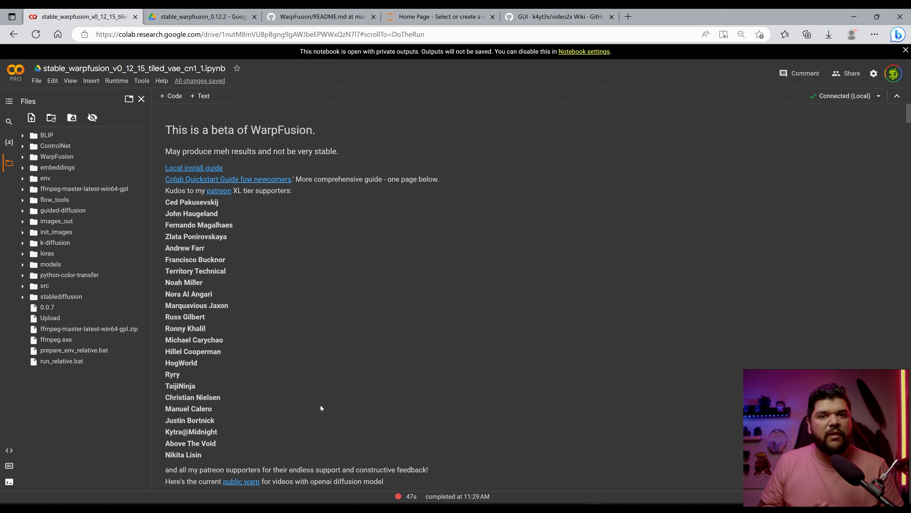
# Switch to Discord to view the tech-support-warp-daily channel of the Derp Learning server
pyautogui.hotkey('alt', 'Tab')
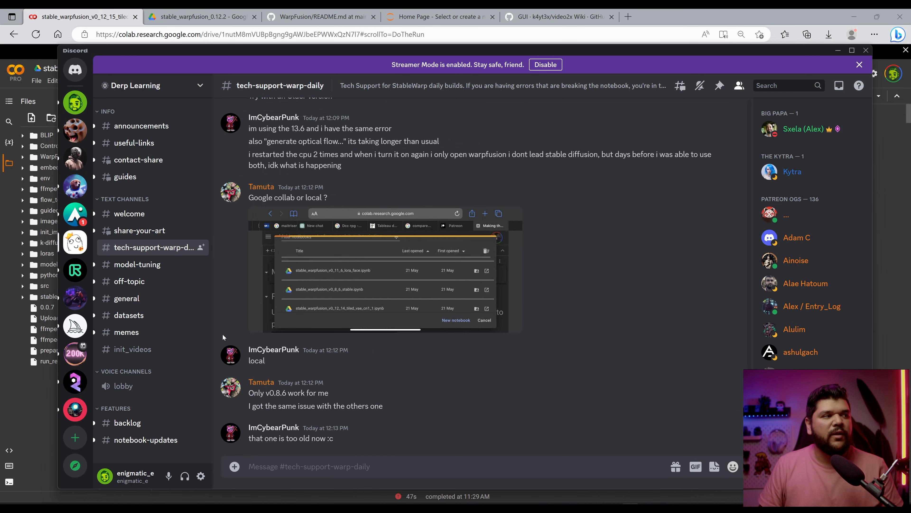